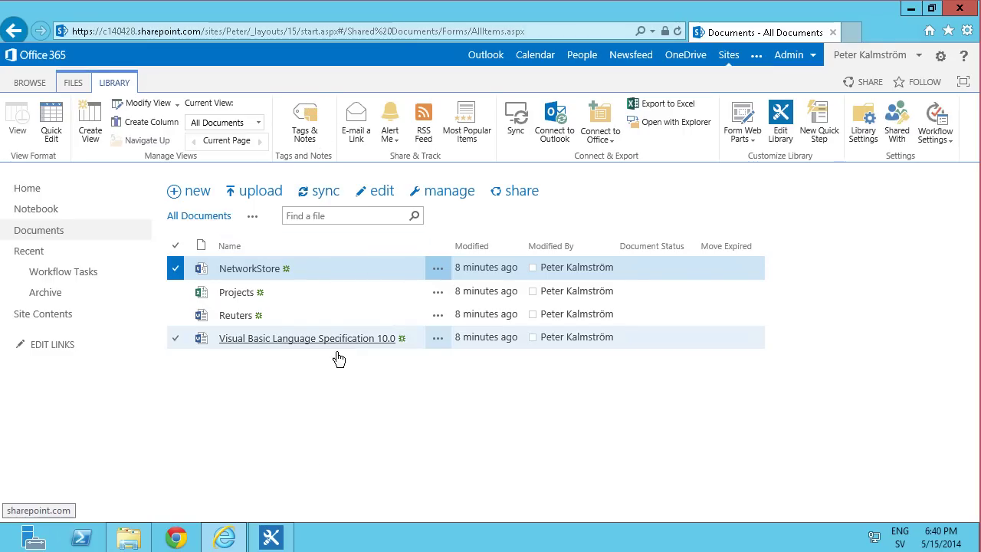
Delete the 'Document Status equals Expired' condition from the Move Expired workflow.
left_click(272, 537)
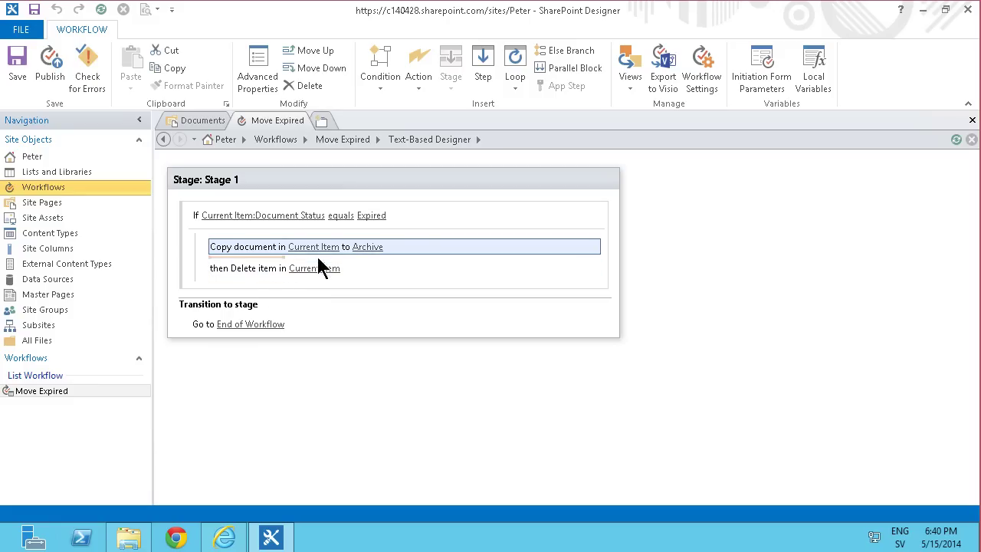
left_click(419, 214)
left_click(594, 215)
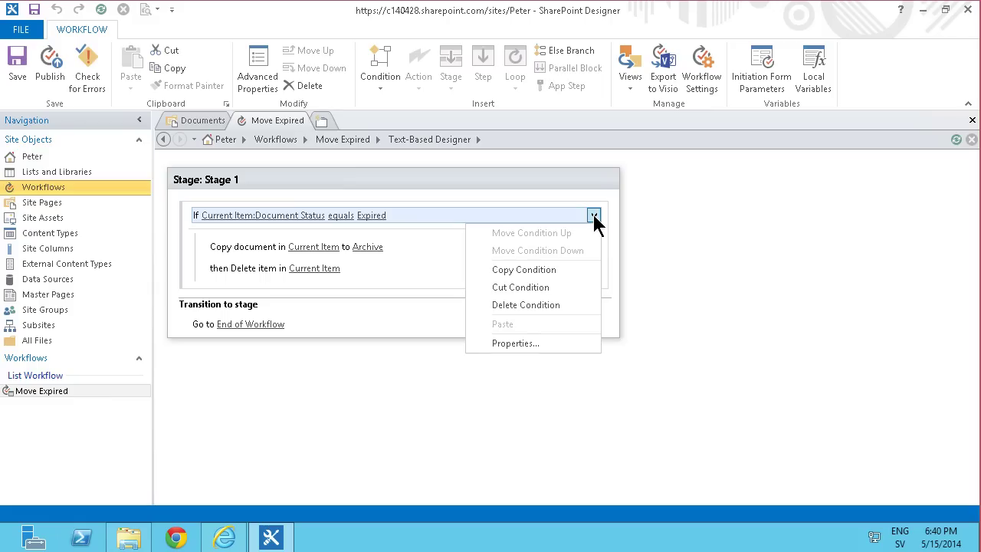
left_click(536, 306)
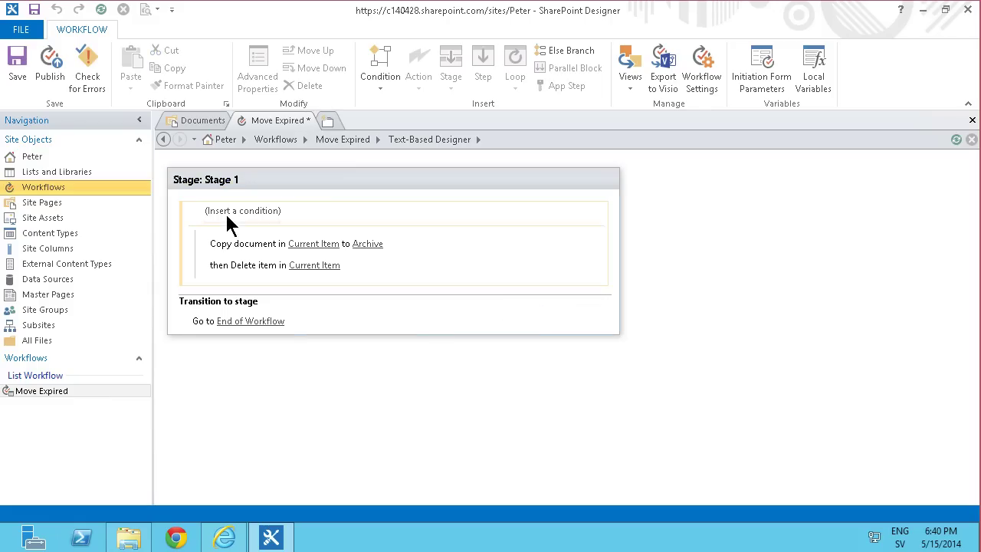
Move the delete item and copy document actions out of the condition block.
left_click(576, 266)
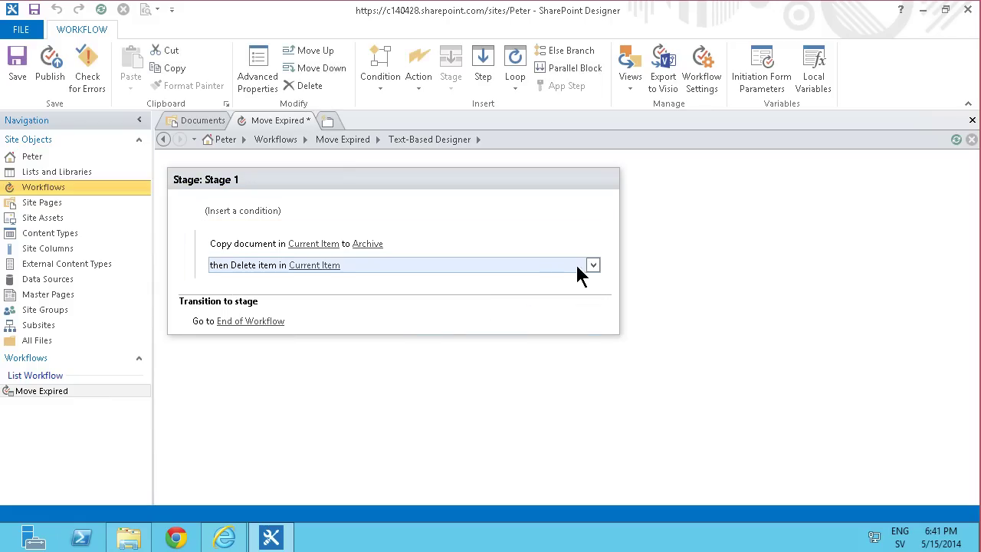
left_click(592, 266)
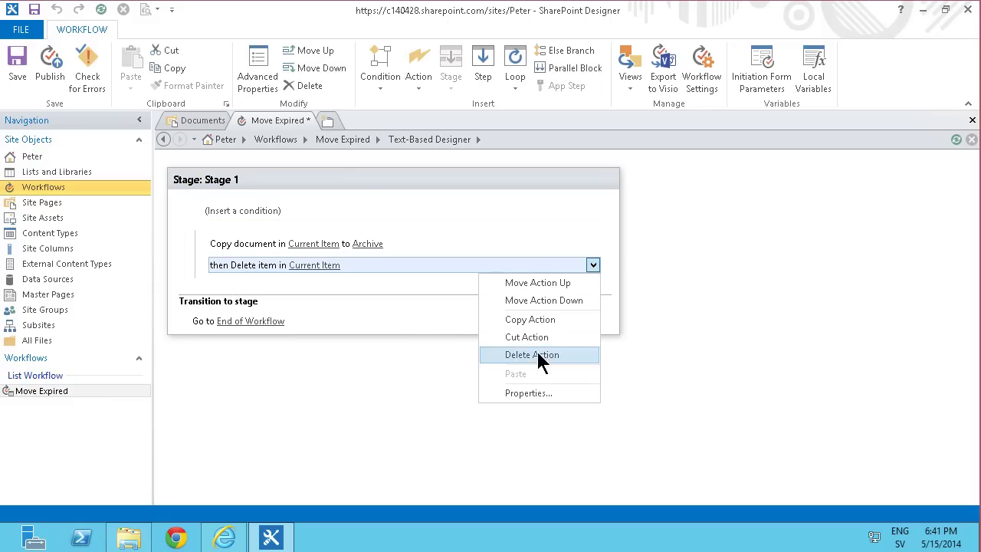
left_click(551, 300)
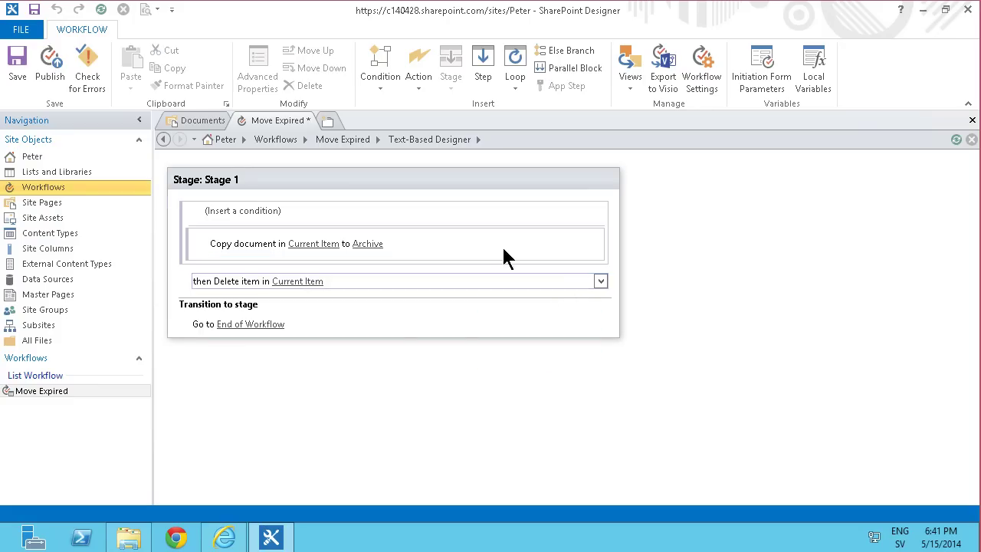
left_click(594, 245)
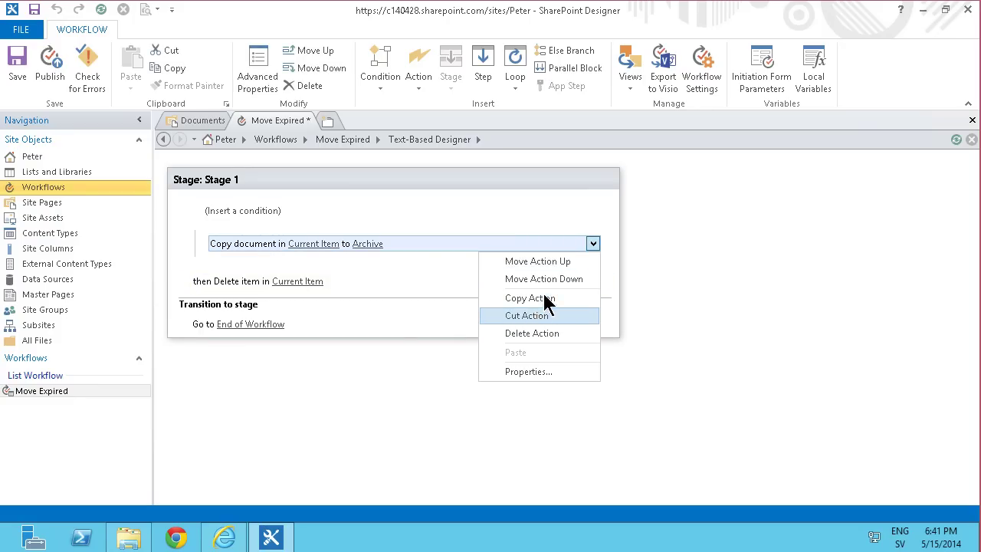
left_click(544, 278)
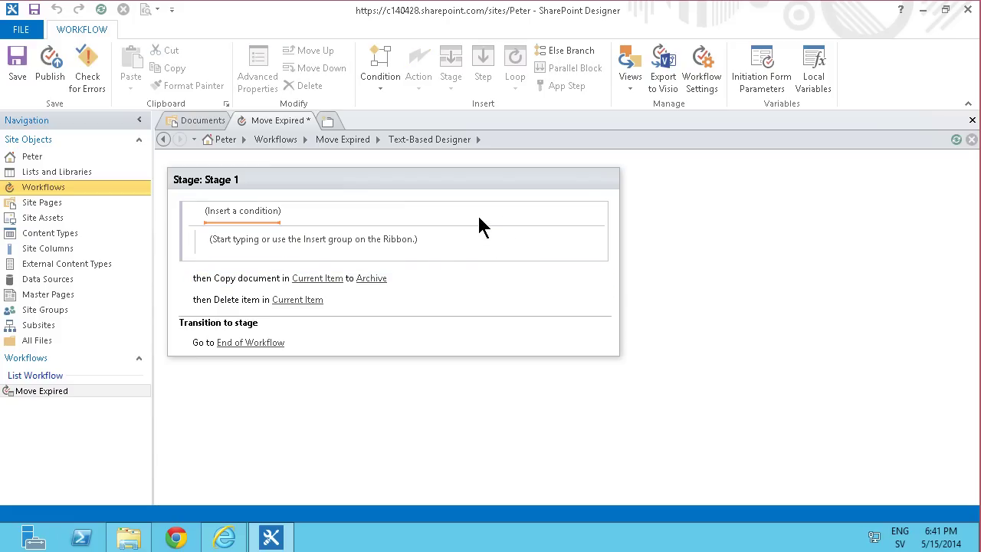
Delete the now-empty condition block from Stage 1.
right_click(479, 219)
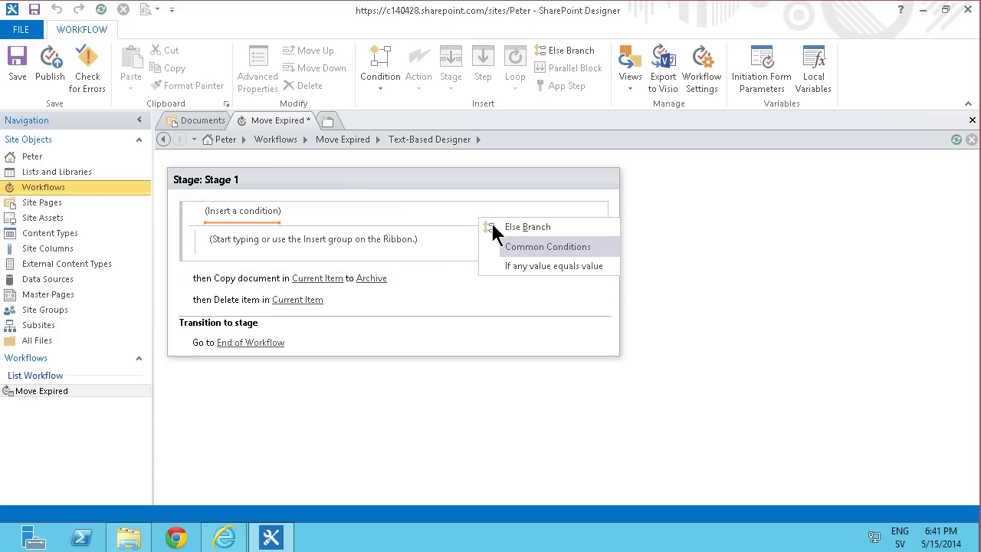
left_click(328, 203)
left_click(186, 210)
right_click(186, 211)
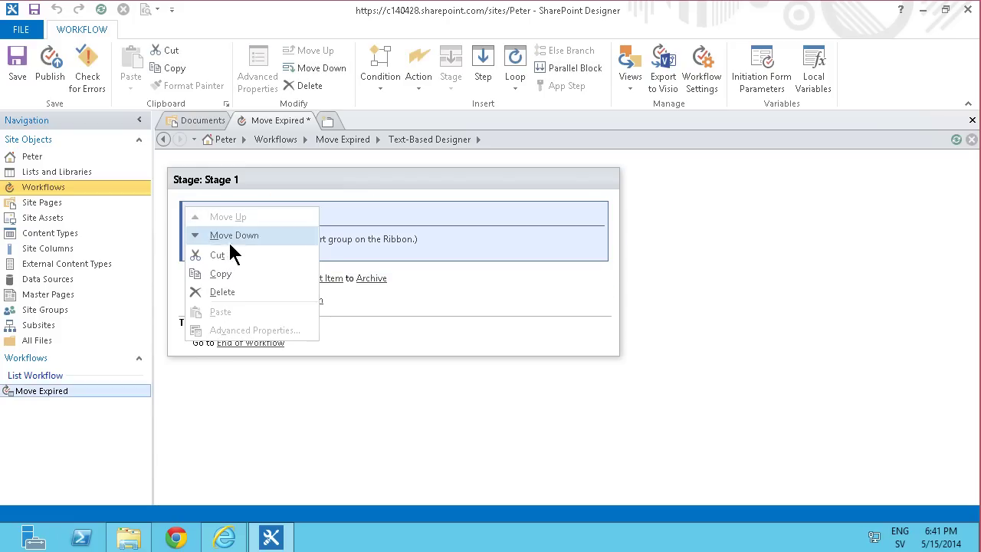
left_click(225, 290)
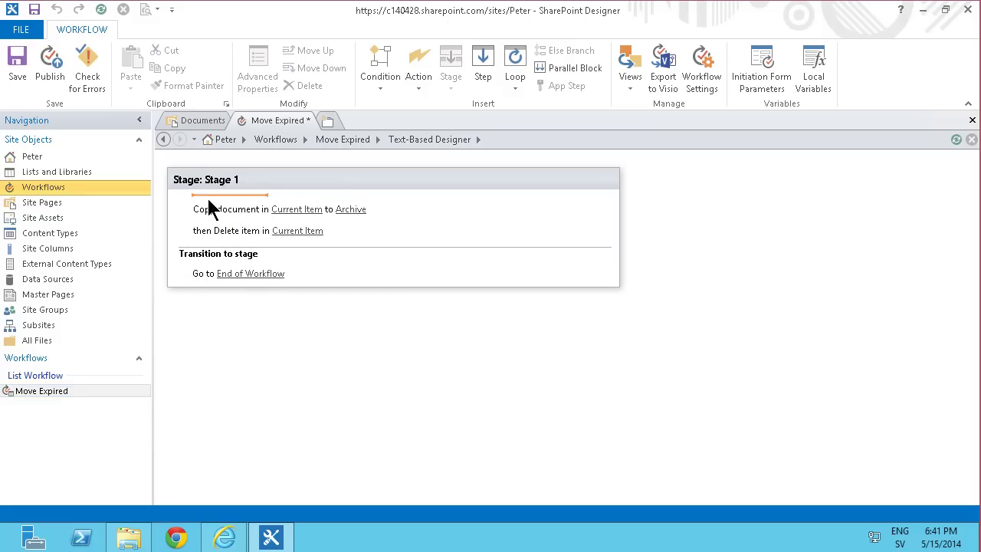
Add a Set Field in Current Item action that sets Document Status to Expired.
left_click(420, 91)
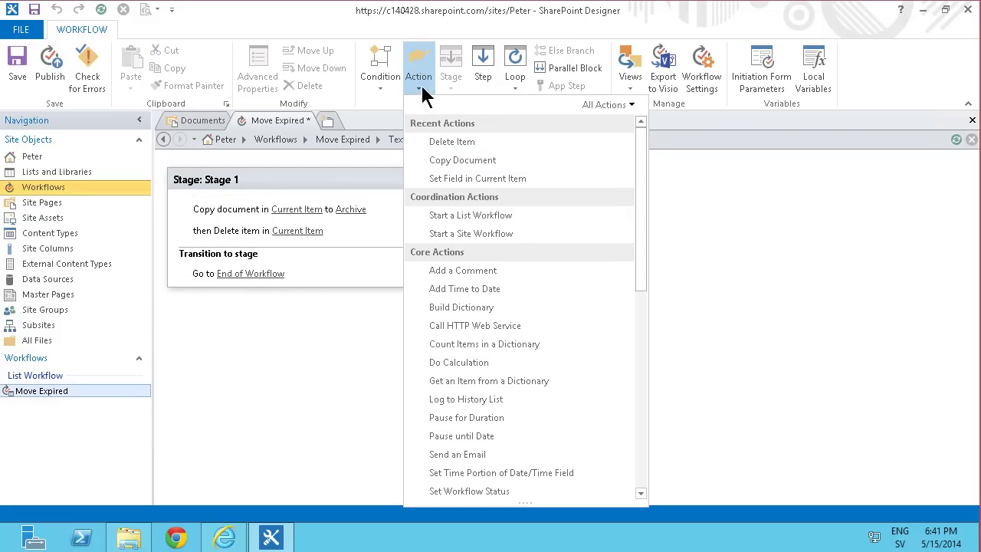
left_click(517, 181)
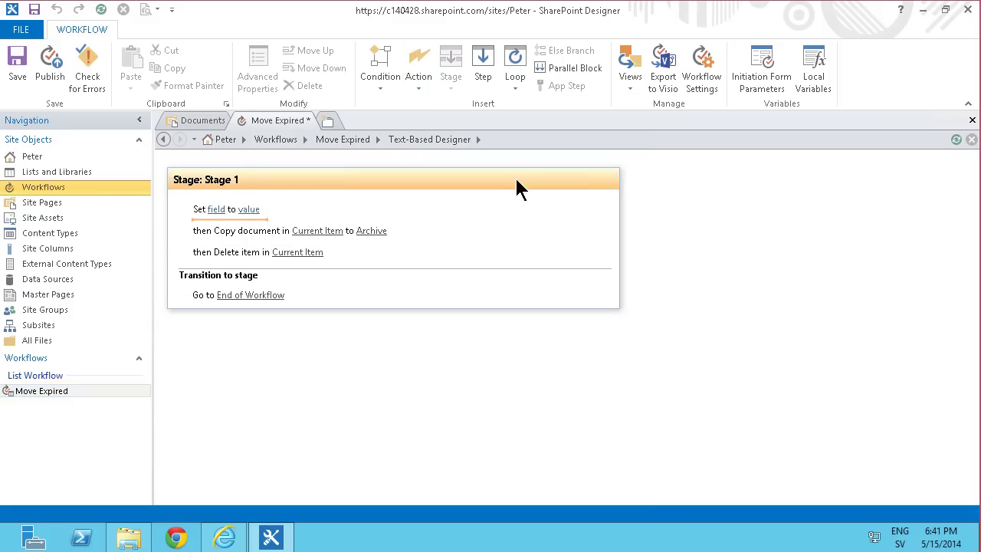
left_click(216, 210)
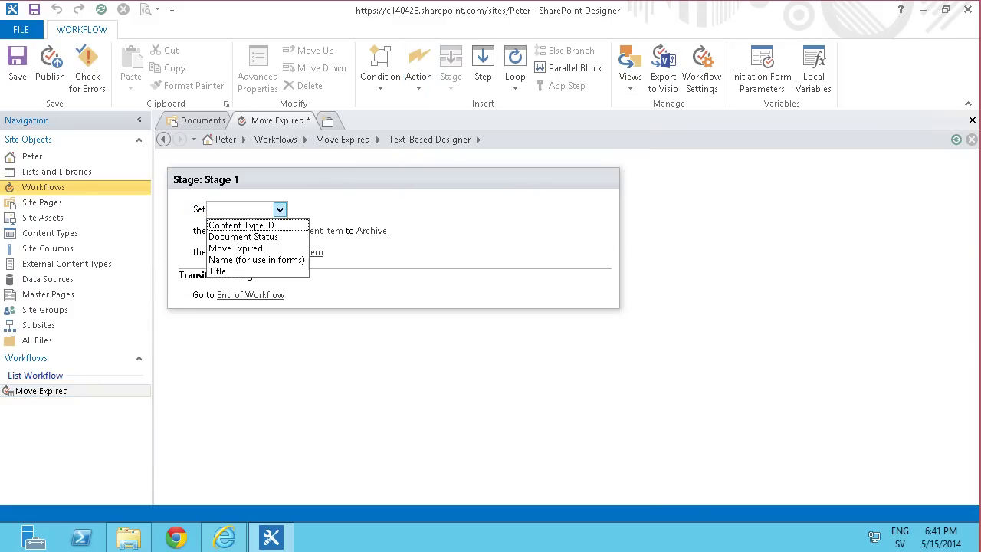
left_click(272, 236)
left_click(301, 210)
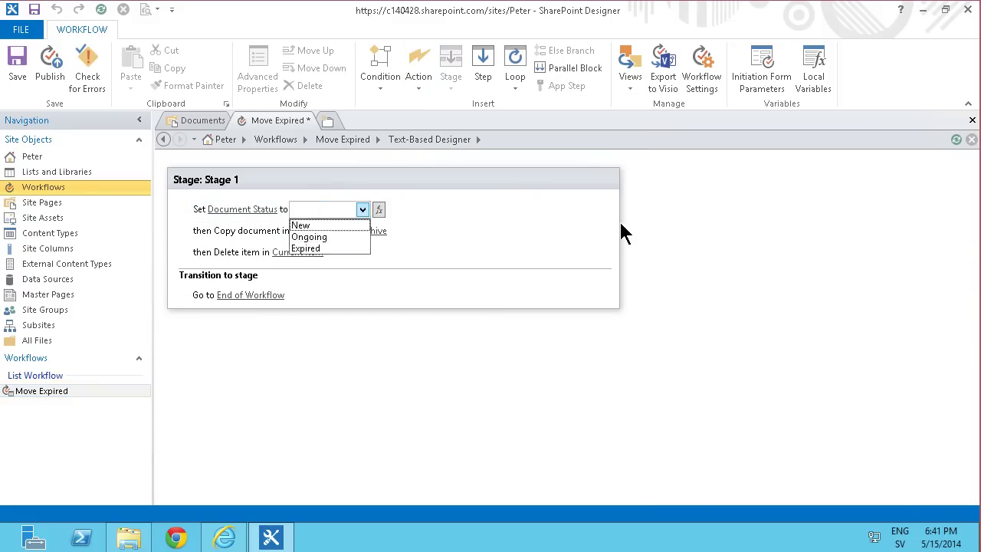
left_click(337, 248)
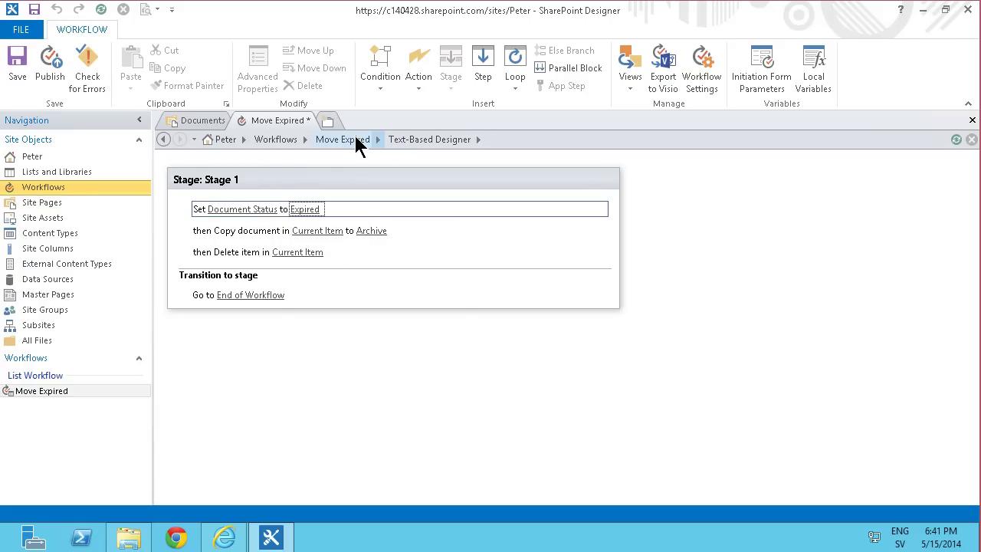
Publish Move Expired from its workflow settings page.
left_click(343, 139)
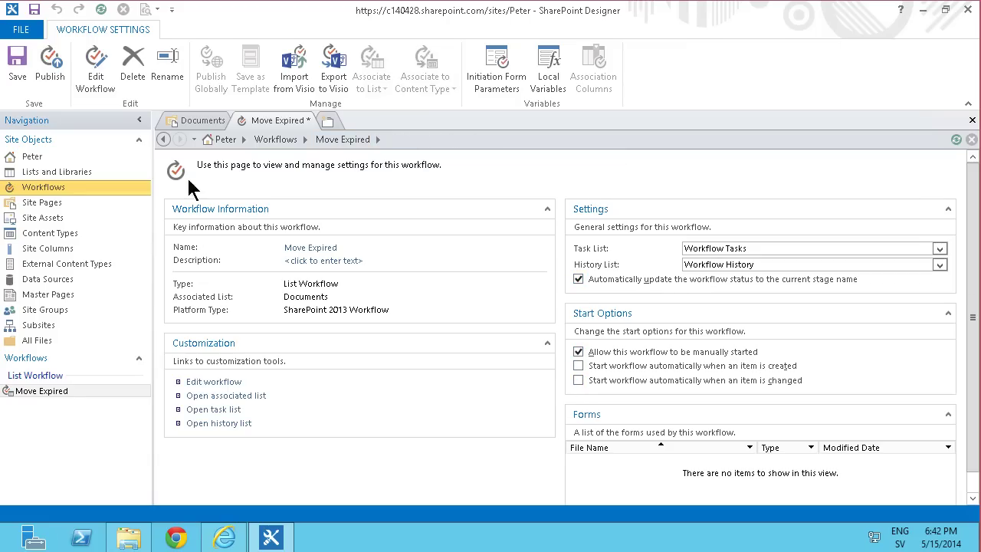
left_click(50, 68)
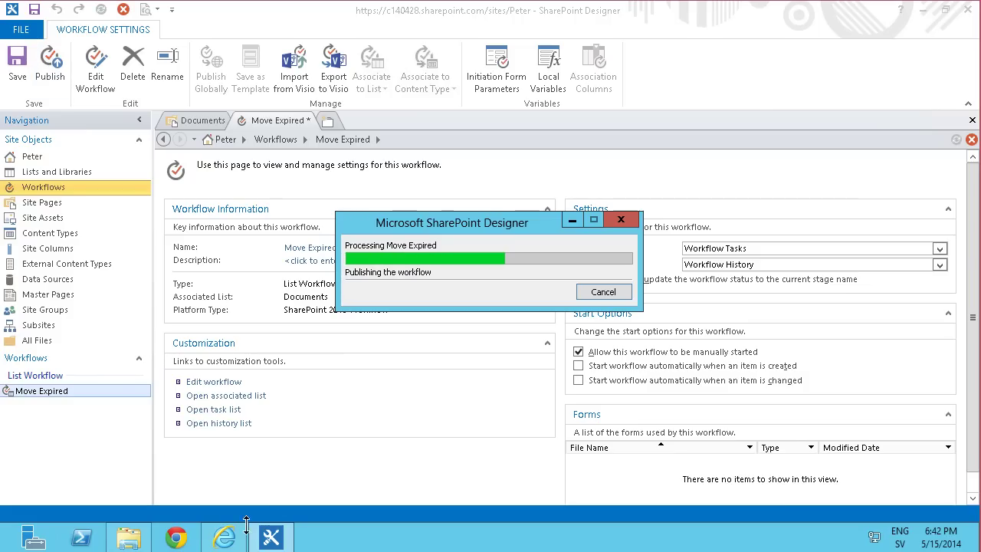
mouse_move(230, 541)
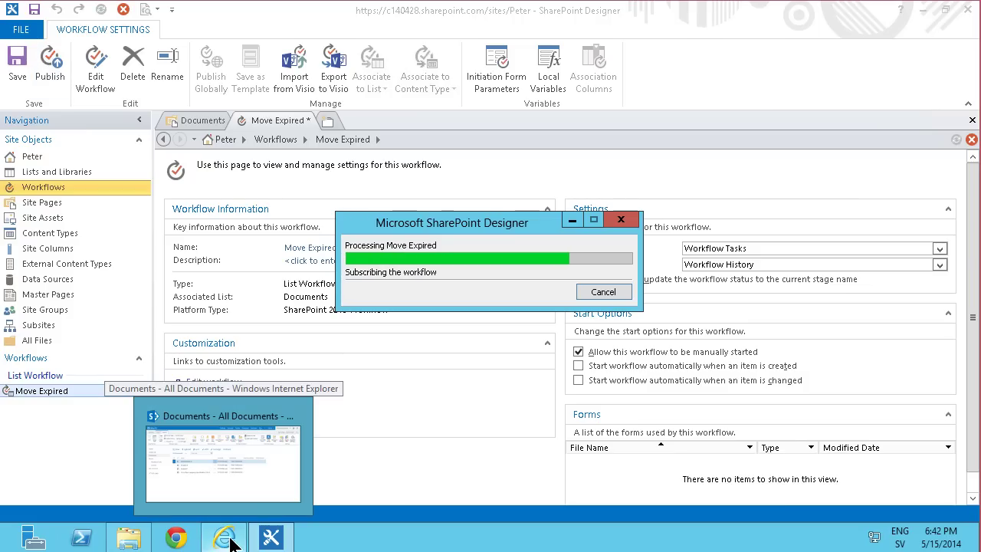
Start Move Expired on the Projects document from the Files ribbon's Workflows list.
left_click(238, 484)
left_click(175, 291)
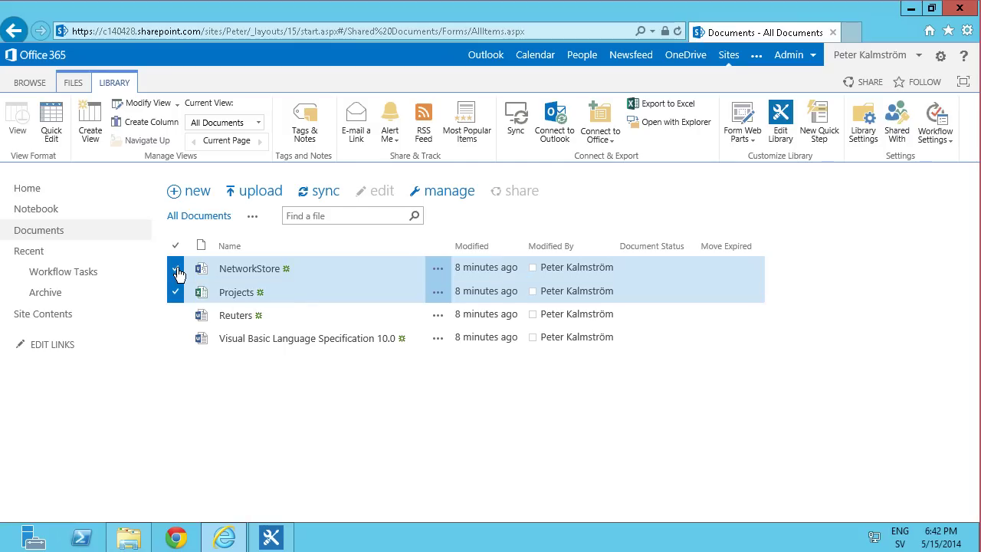
left_click(76, 87)
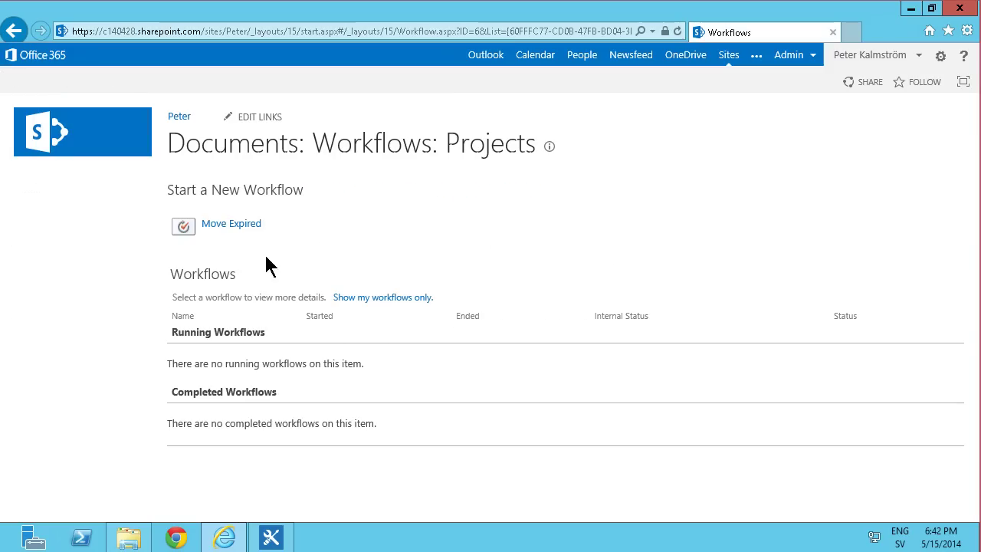
left_click(230, 224)
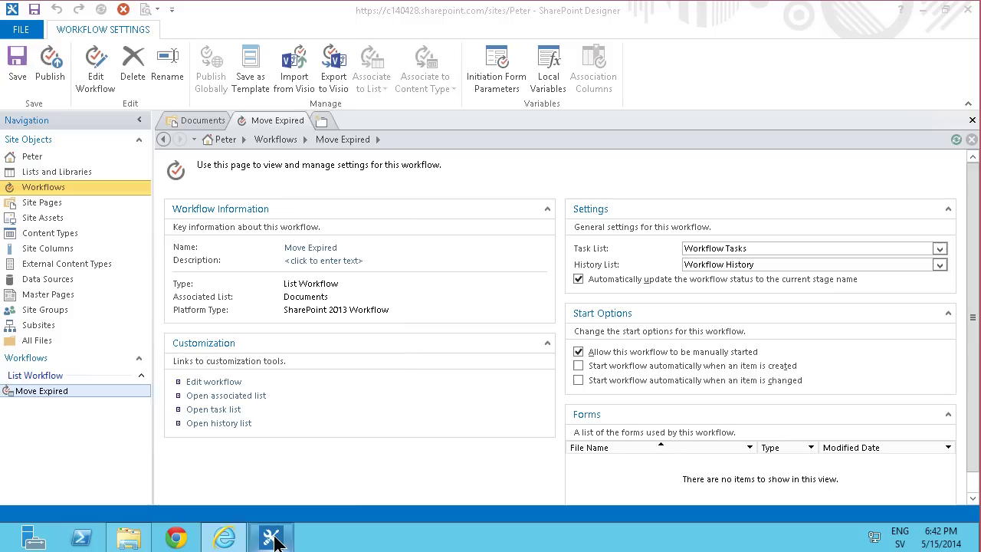
Create a new View Ribbon custom action from the Documents library settings.
left_click(203, 122)
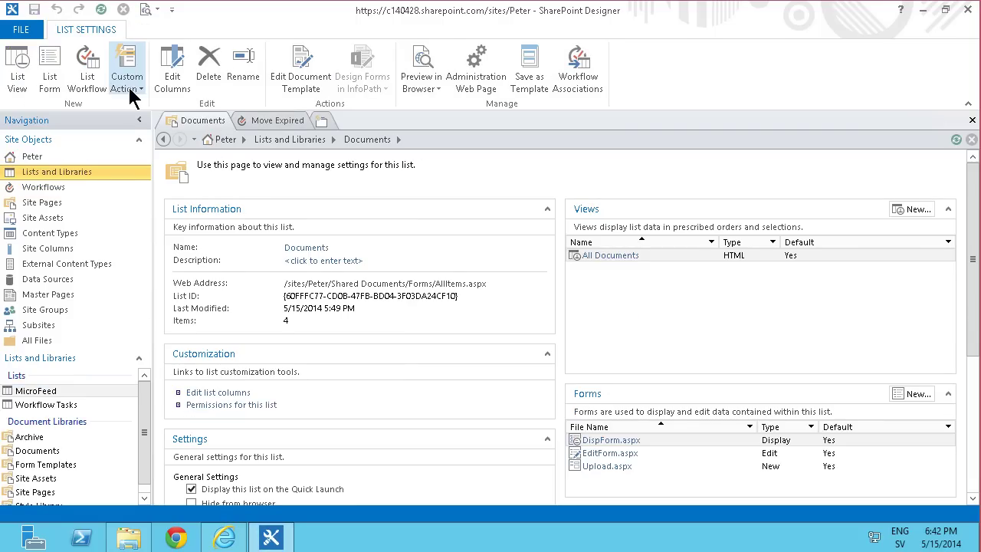
left_click(129, 87)
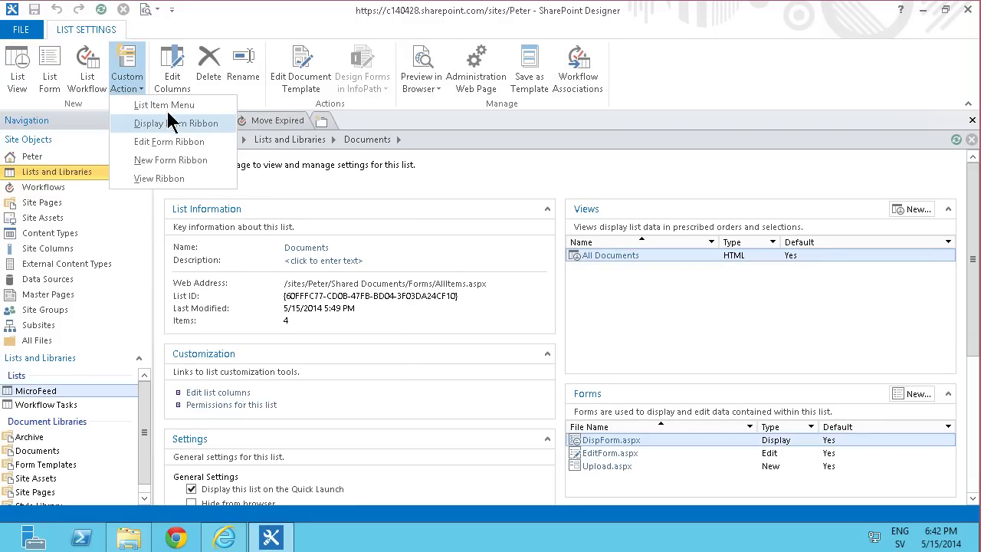
left_click(162, 179)
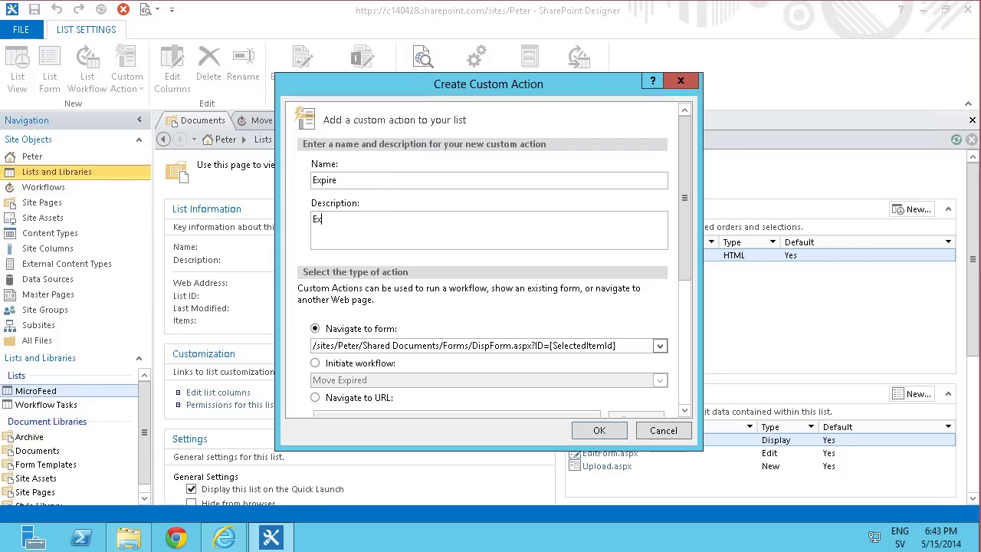
Name the custom action Expire, add a description, set it to initiate Move Expired, and save.
type("ire document and move it to the archive")
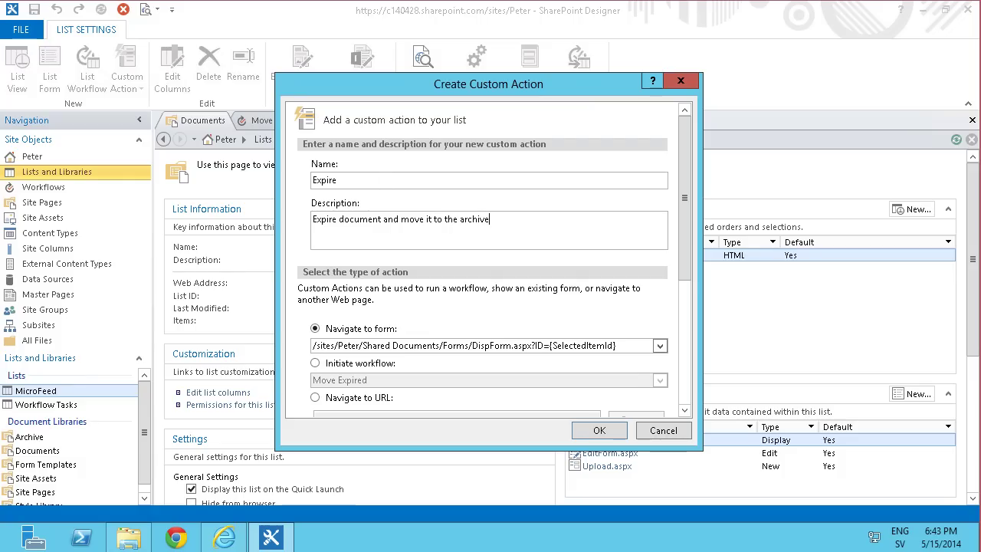
scroll(424, 331, "down", 1)
left_click(322, 320)
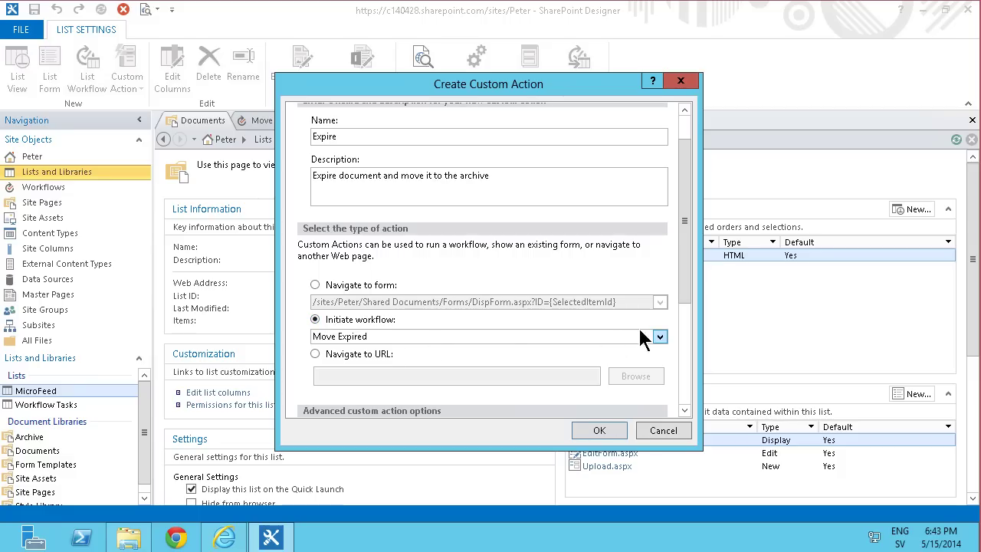
left_click(371, 338)
left_click(429, 347)
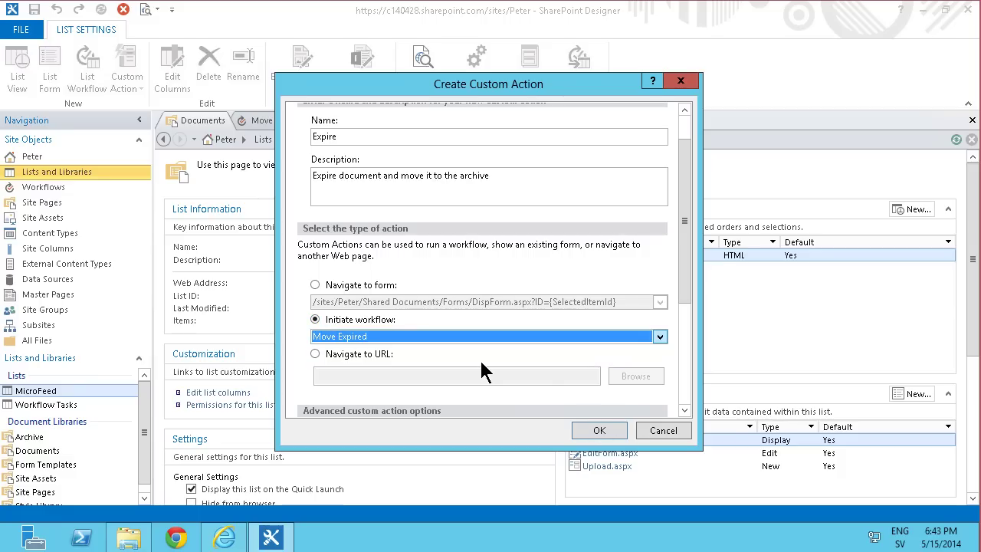
left_click(611, 433)
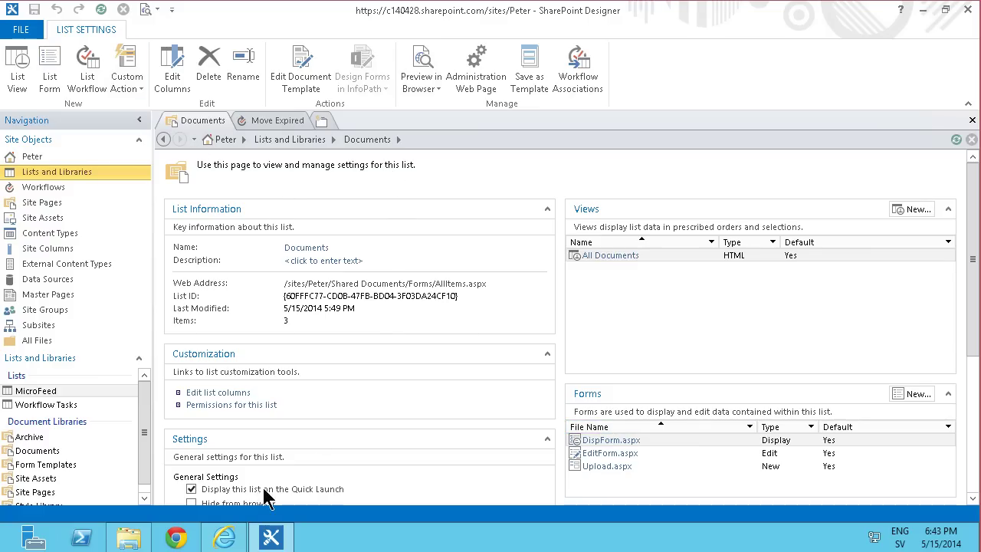
Refresh the Documents library so the Files ribbon shows the Expire command.
left_click(224, 535)
left_click(73, 83)
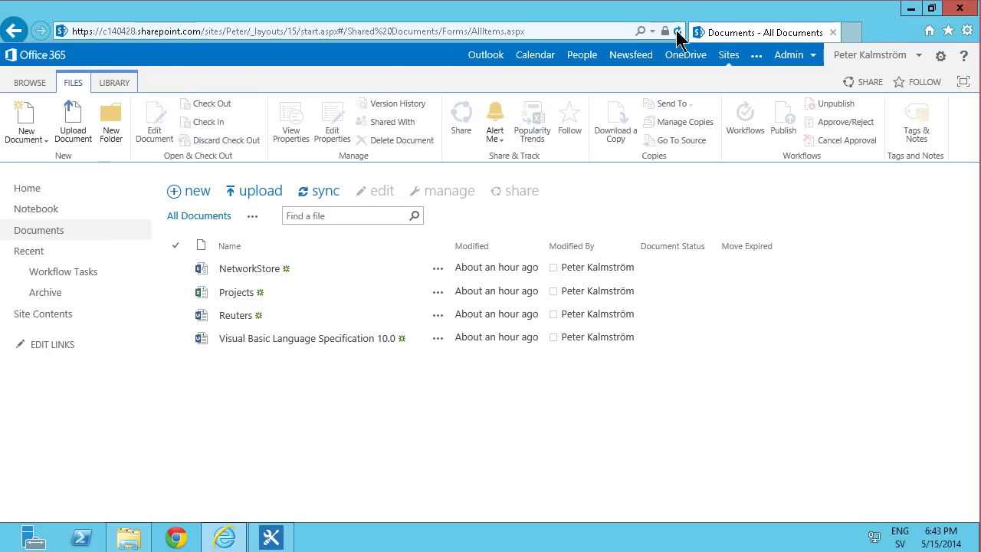
left_click(677, 31)
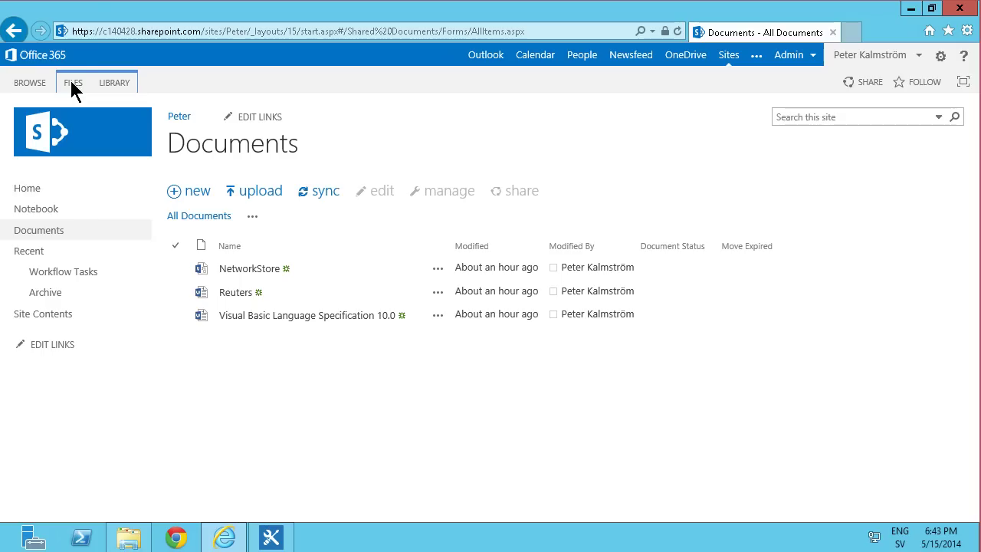
left_click(72, 82)
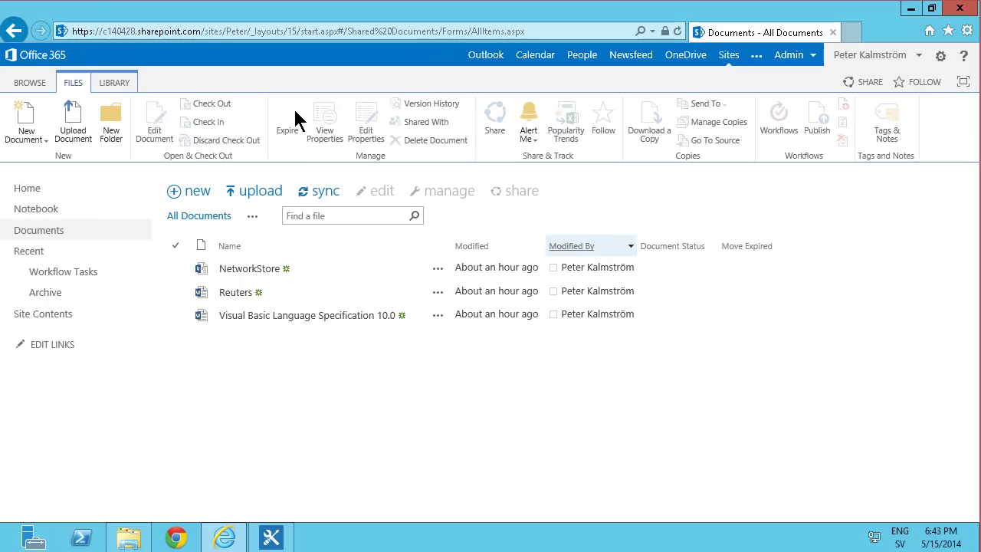
Run Expire on the NetworkStore document and refresh the library.
left_click(176, 271)
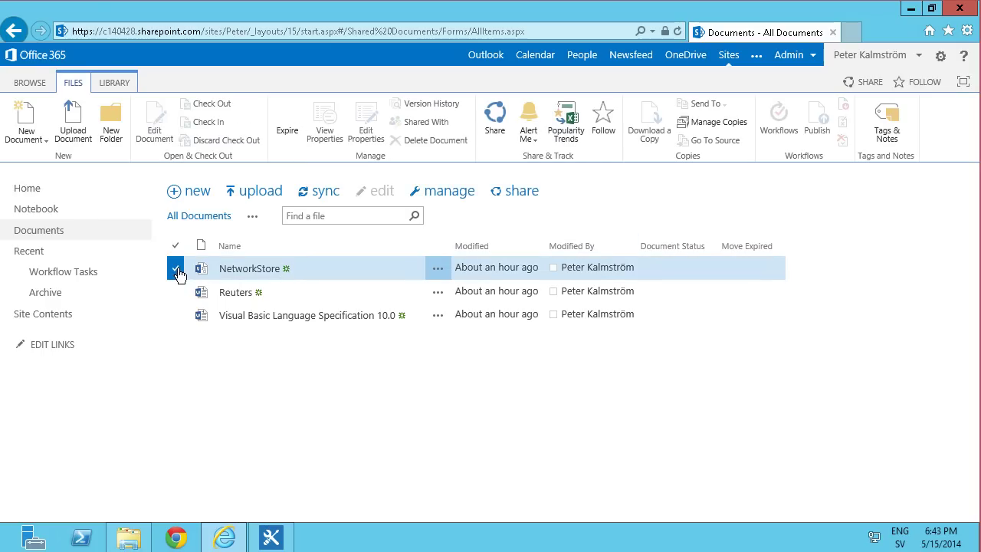
left_click(295, 123)
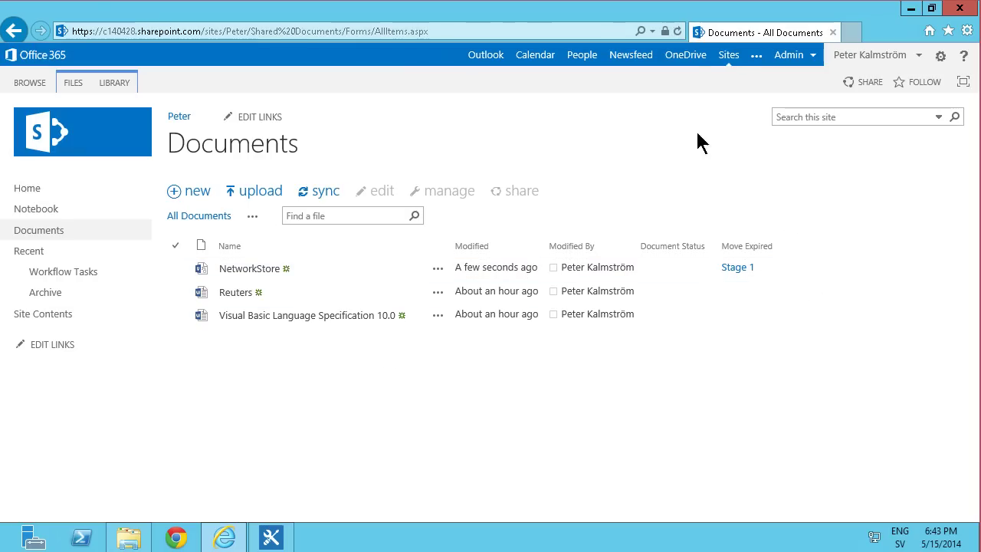
left_click(677, 30)
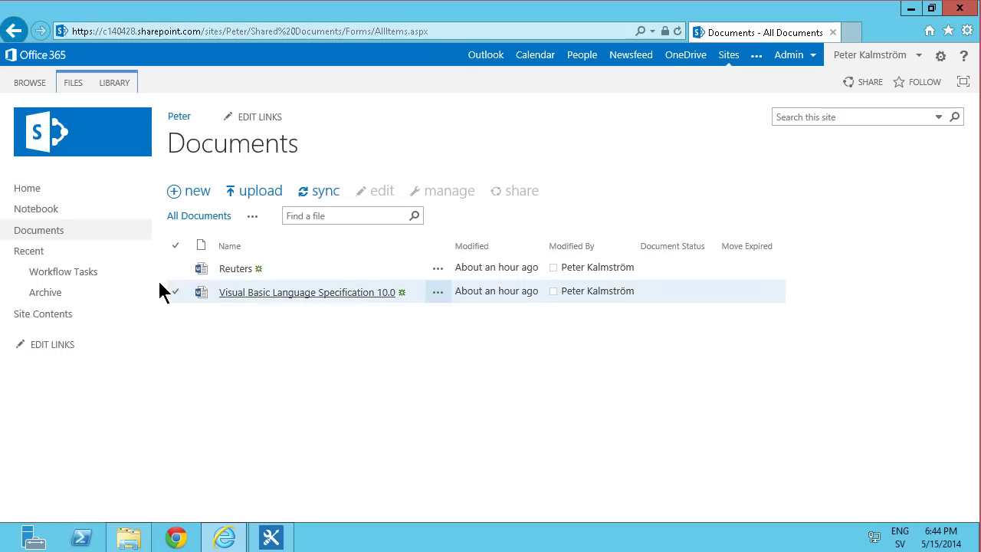
Confirm NetworkStore is in Archive, then return to Documents and select Reuters.
left_click(48, 293)
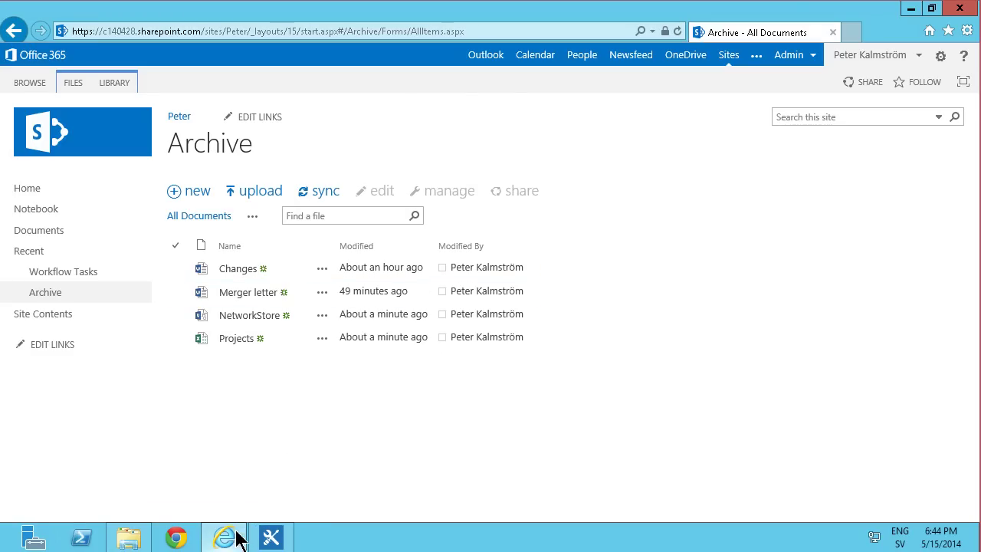
key("alt+Left")
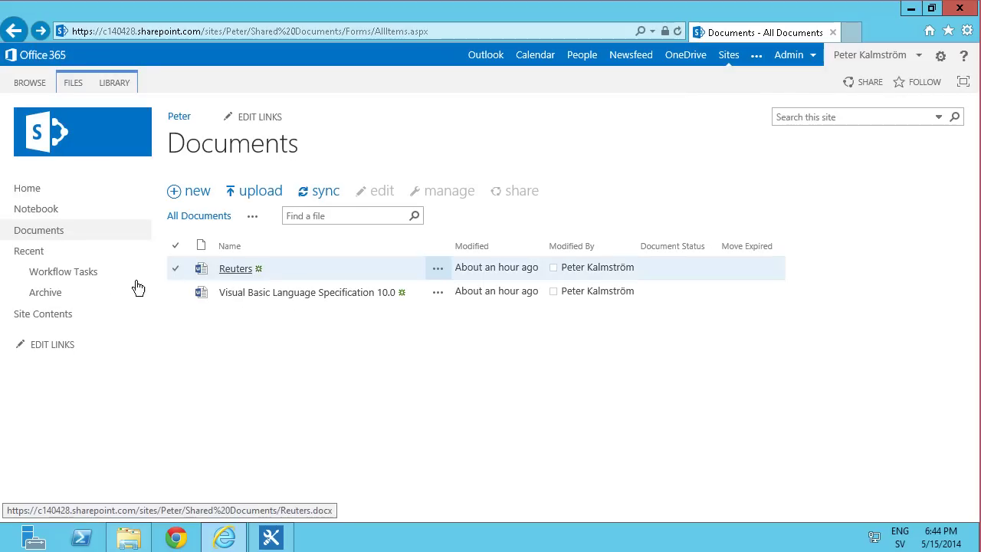
left_click(174, 269)
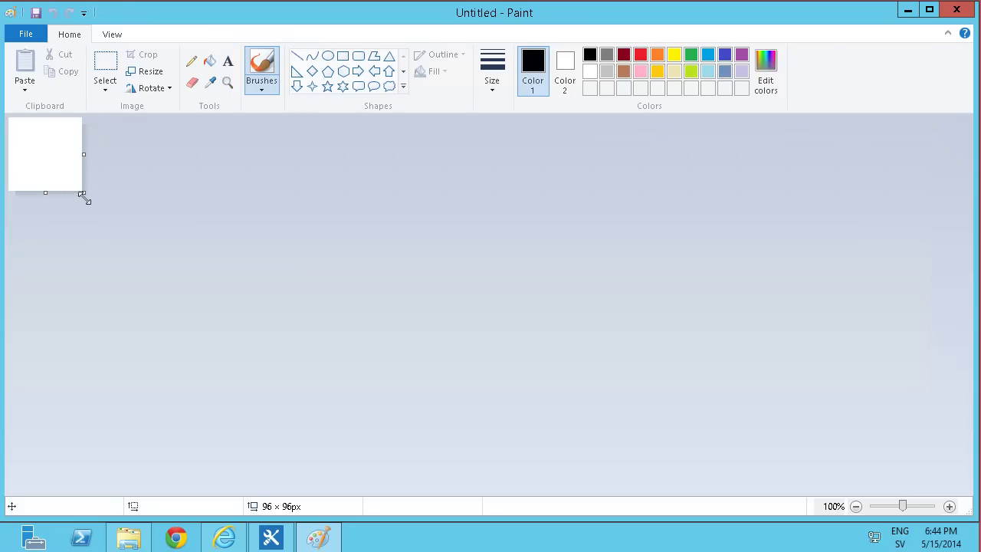
Resize the Paint canvas to 32 × 32 pixels.
left_click(148, 72)
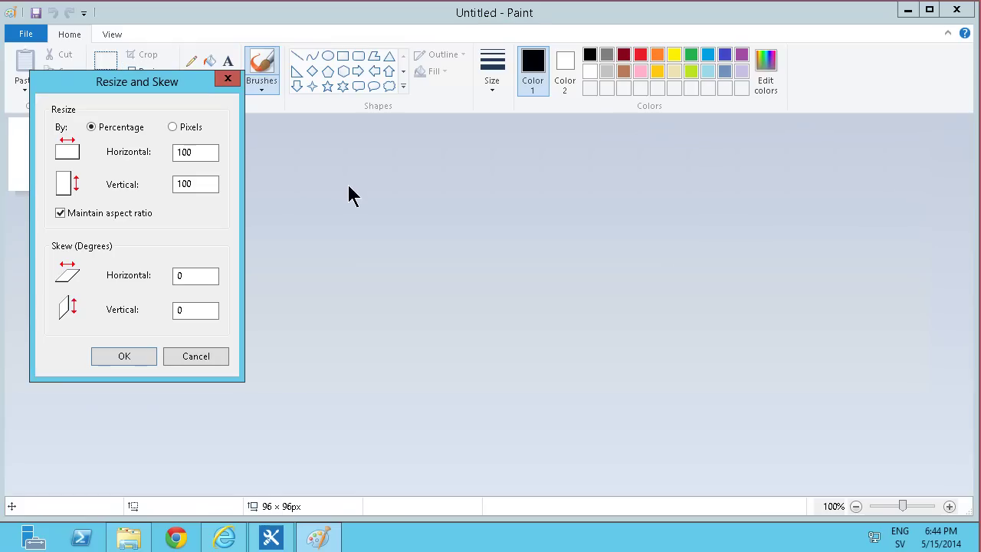
left_click(200, 150)
type("32")
left_click(157, 360)
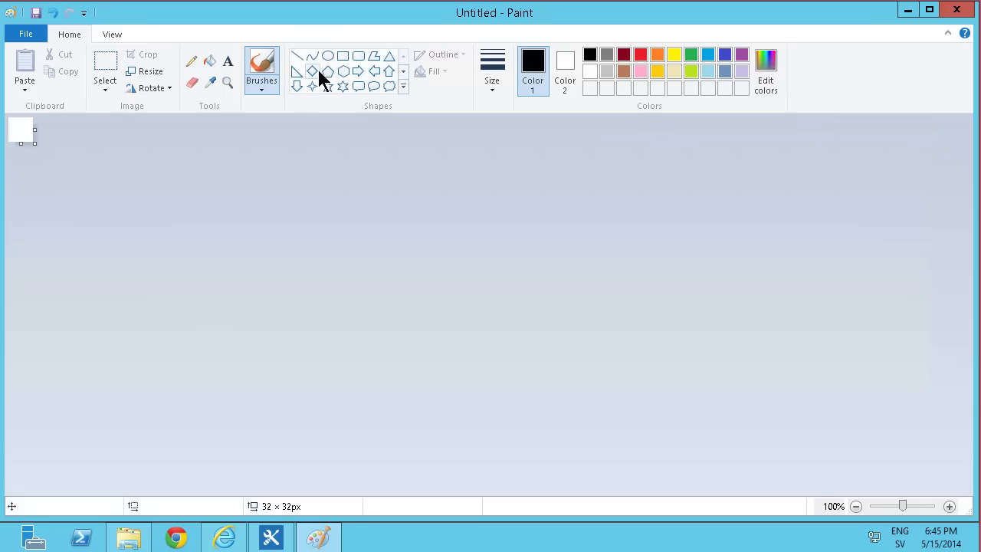
Draw a yellow left-arrow shape on the canvas and bring up Save As.
left_click(389, 78)
left_click(376, 69)
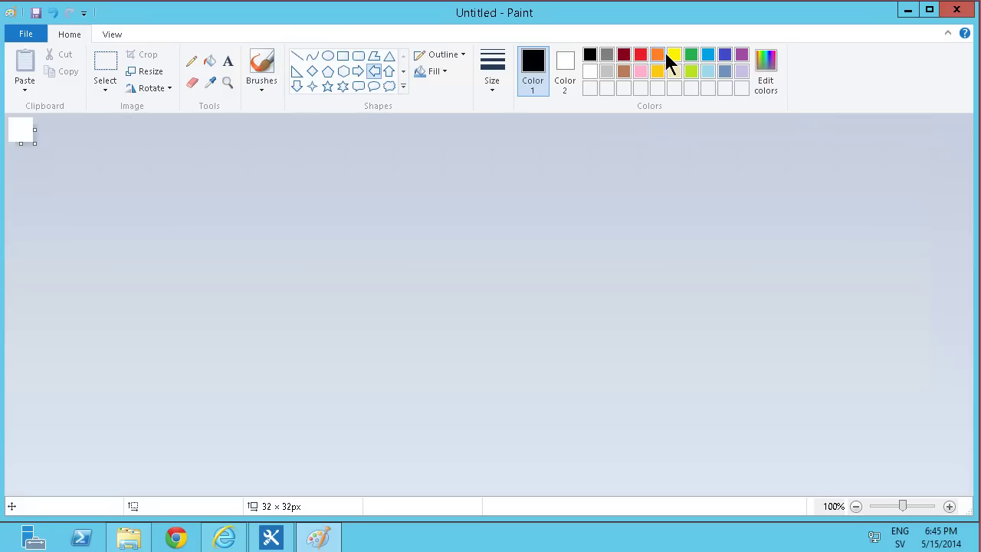
left_click(673, 54)
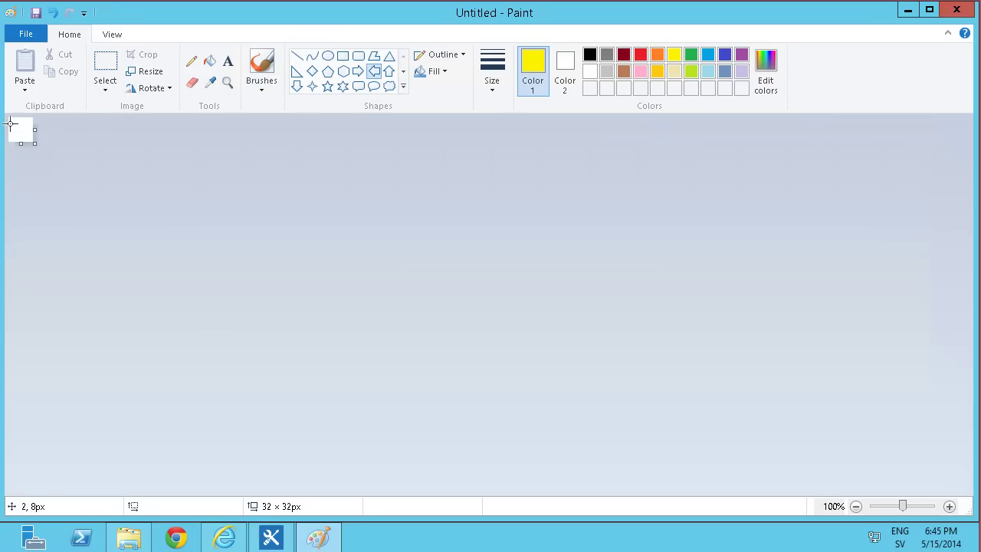
left_click_drag(18, 128, 27, 136)
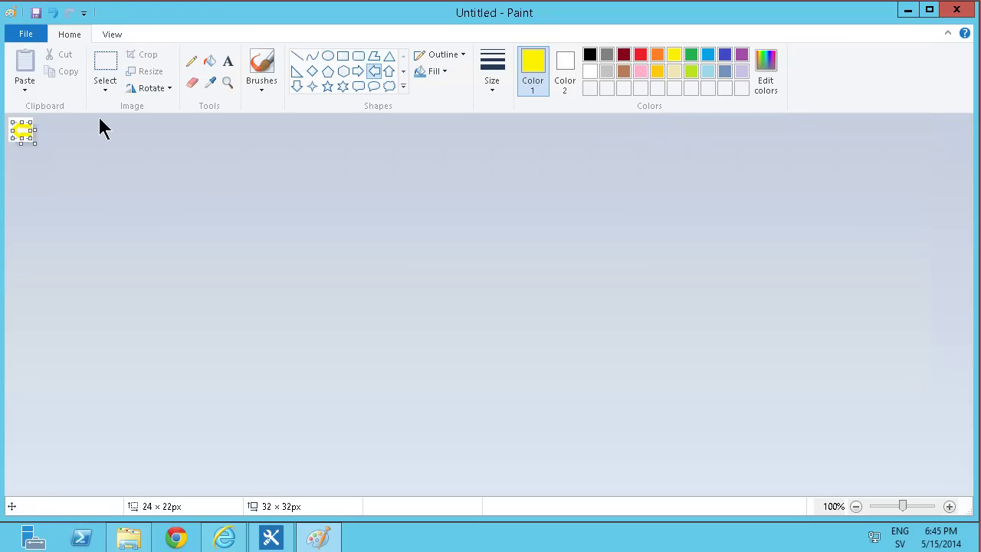
left_click(36, 12)
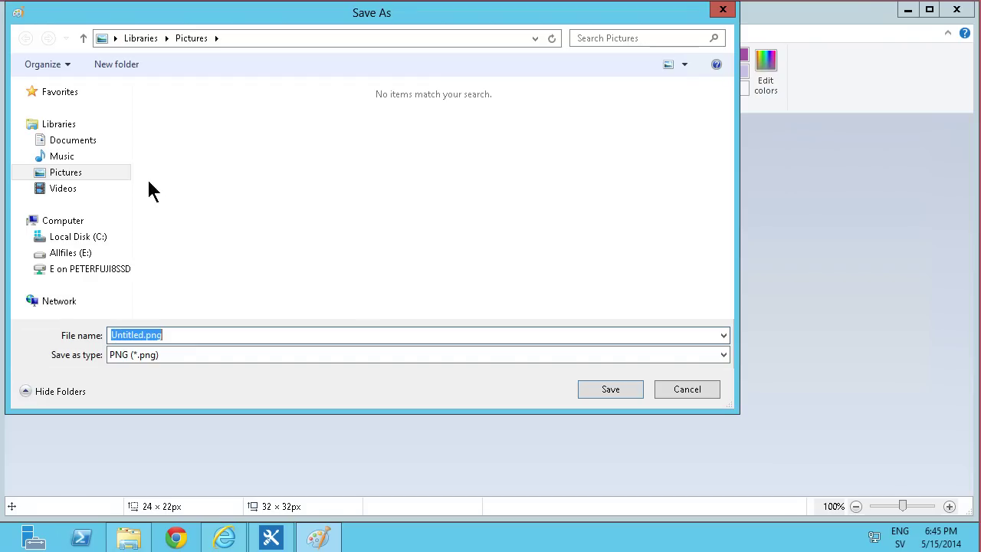
Copy the Site Assets library link from the site's contents page.
left_click(225, 539)
left_click(65, 324)
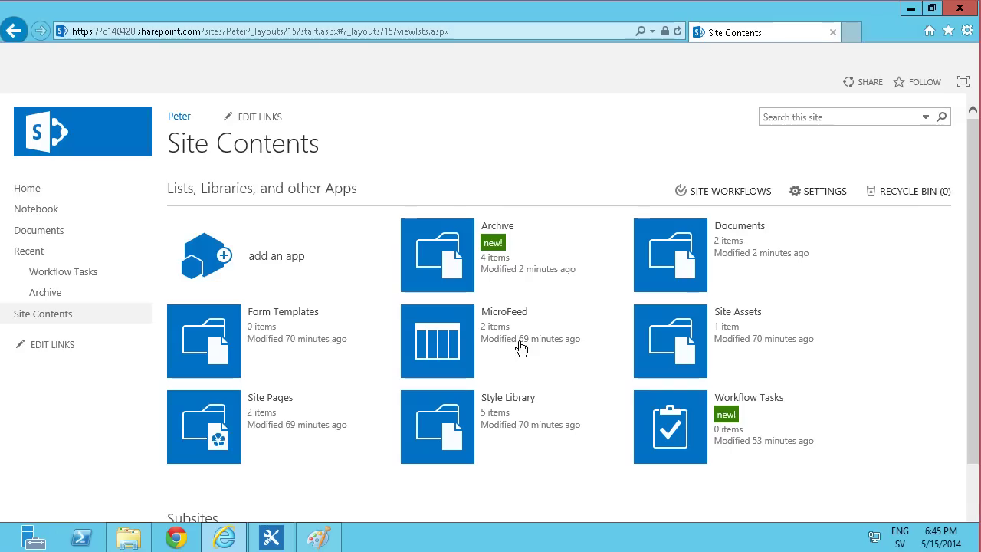
right_click(702, 318)
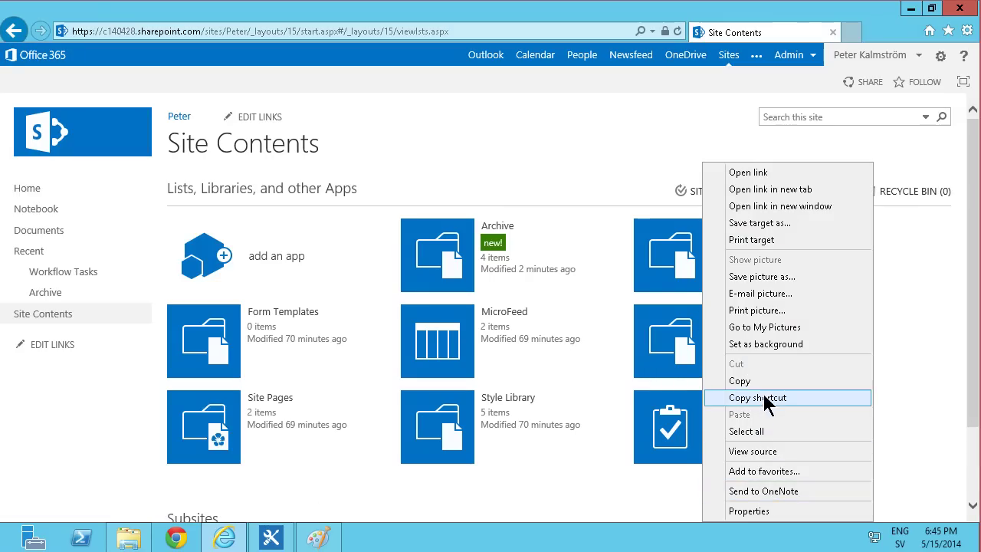
left_click(762, 398)
Paste the link into the Save As address, trimmed to the SiteAssets library.
left_click(321, 538)
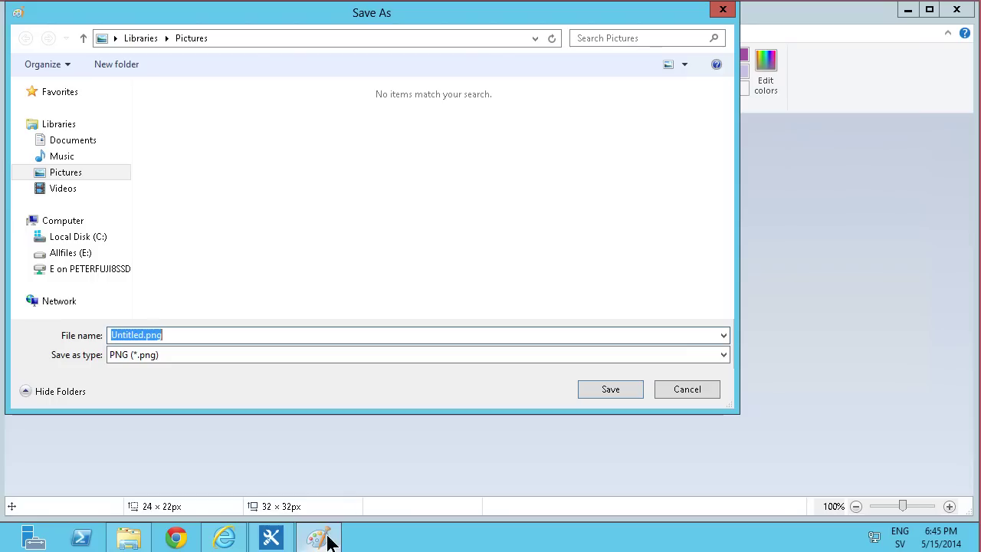
left_click(244, 36)
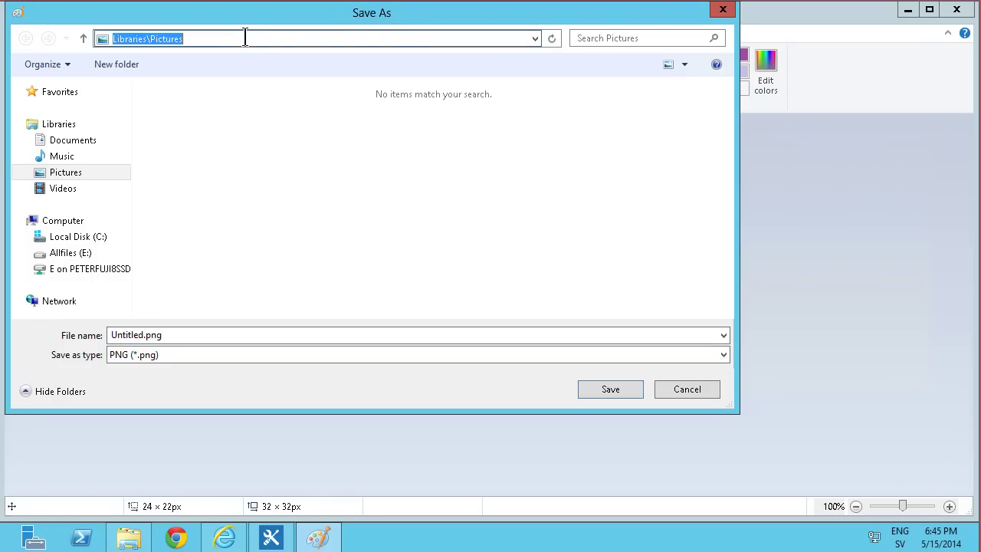
key("ctrl+v")
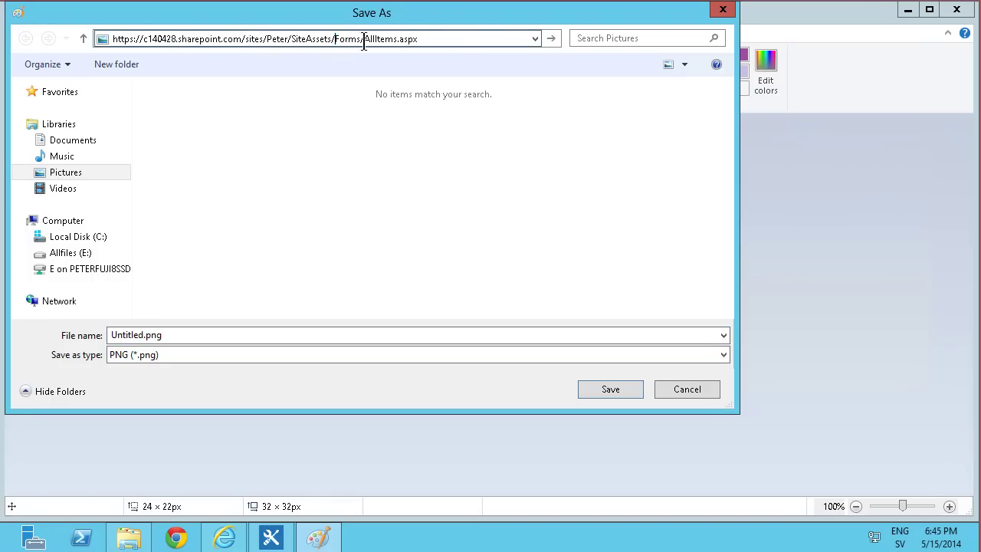
left_click_drag(334, 40, 485, 43)
key("BackSpace")
key("ctrl+a")
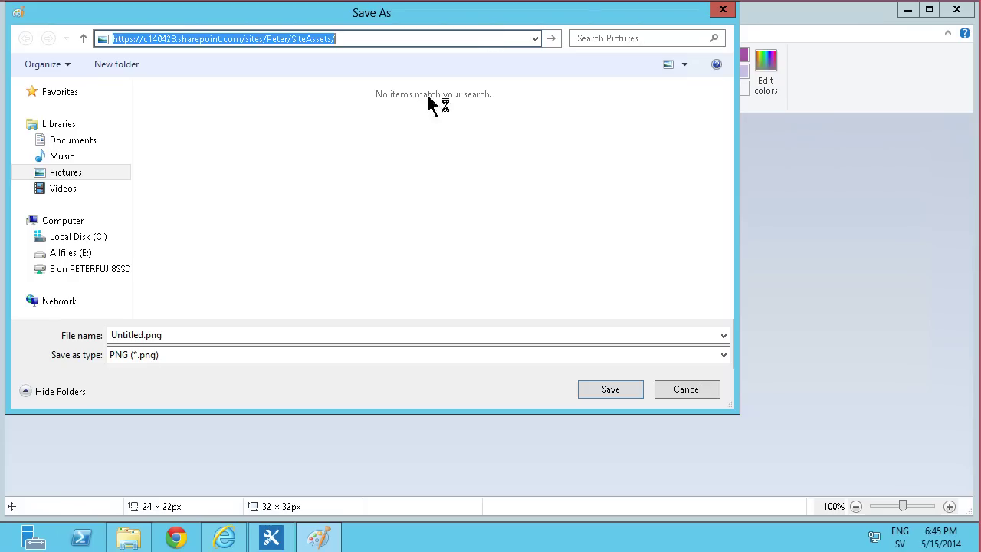
key("Return")
Name the file Expire and save it as Expire.png in Site Assets.
double_click(144, 335)
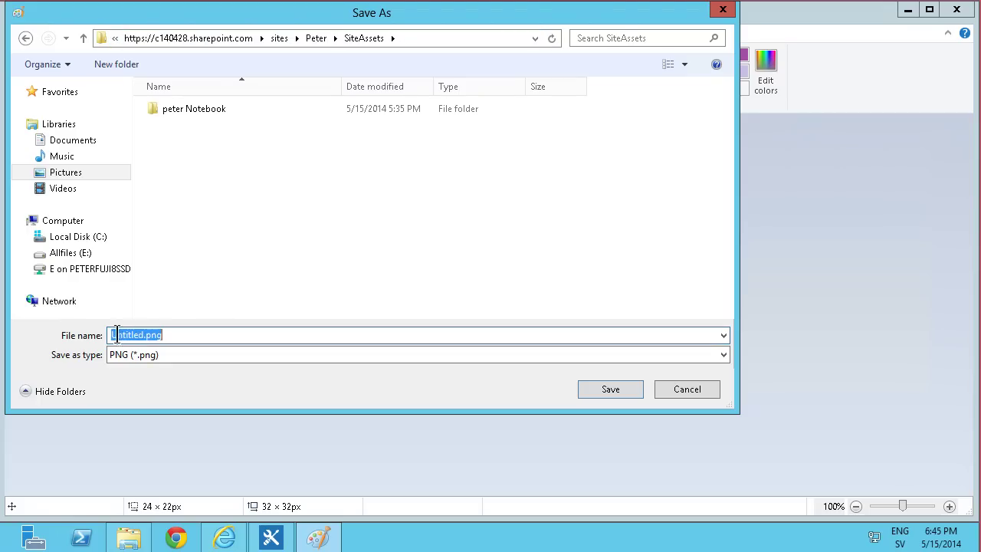
left_click(143, 334)
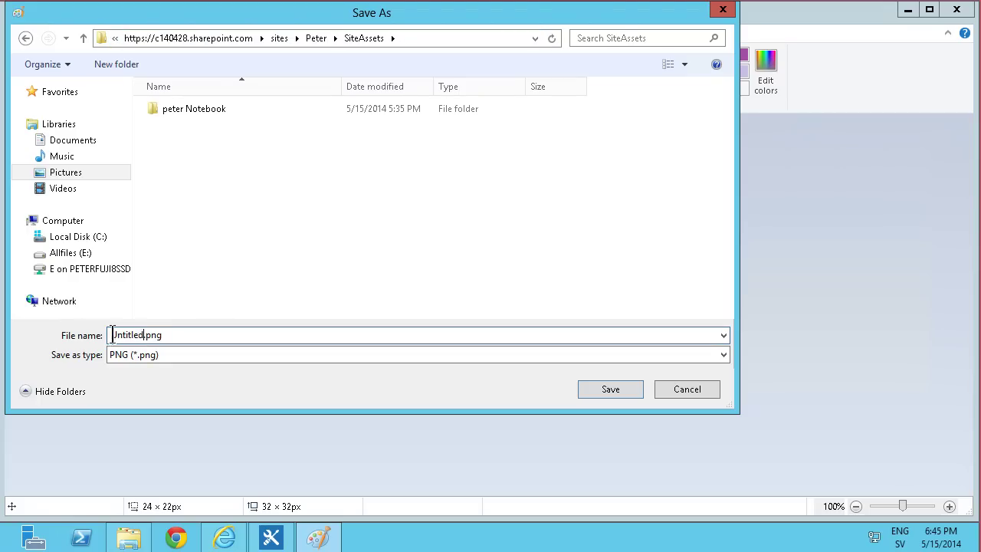
double_click(112, 335)
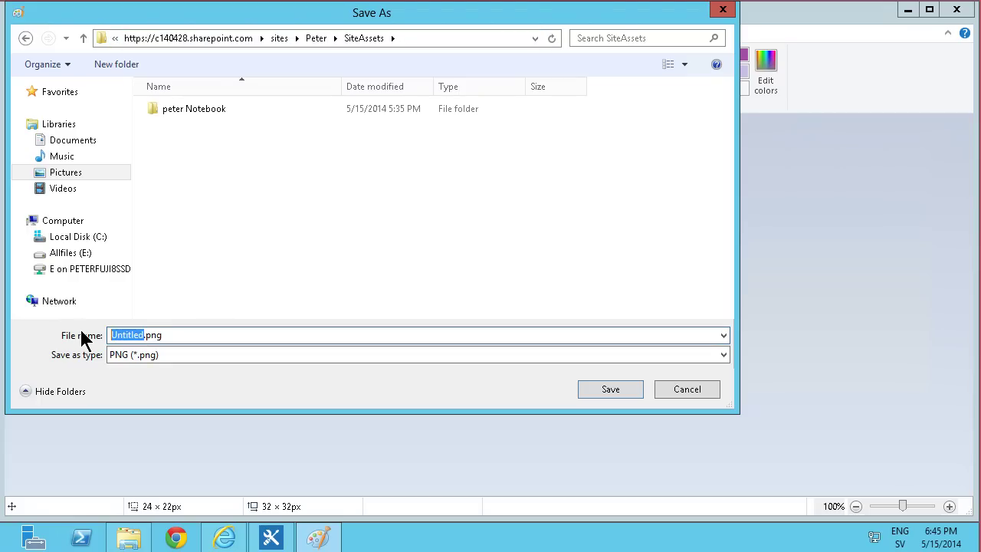
type("Expire")
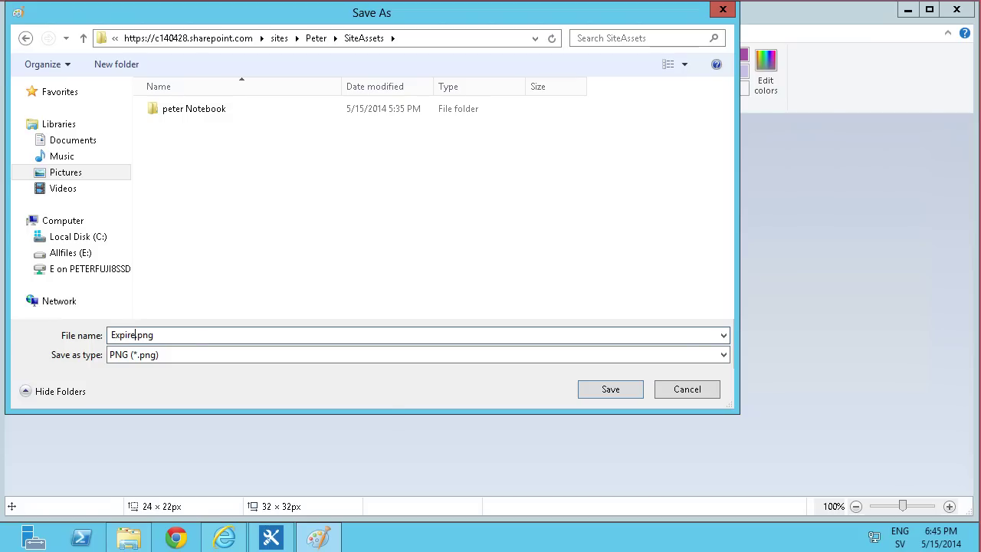
left_click(414, 38)
left_click(611, 390)
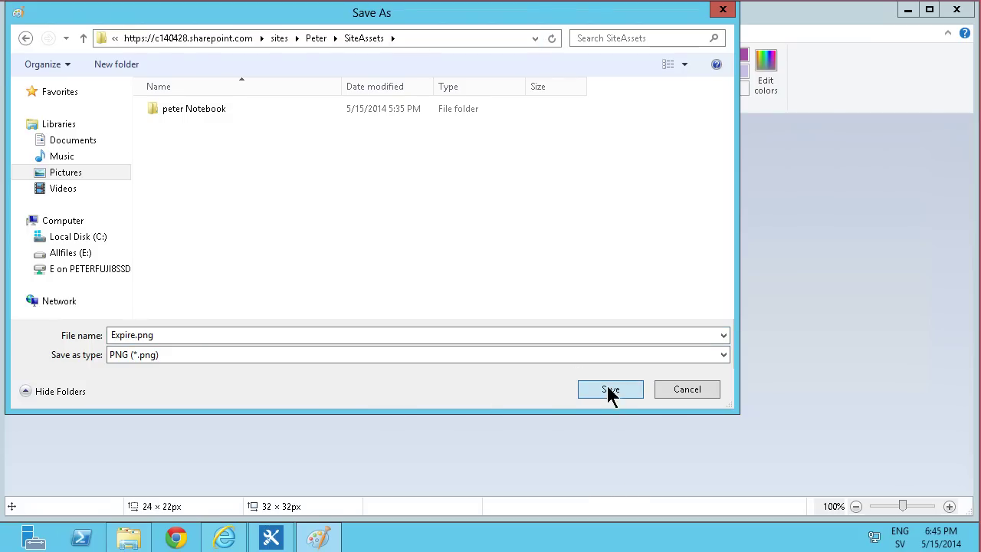
Paste the SiteAssets Expire.png URL into the Expire action's 32x32 button image field and save.
left_click(278, 539)
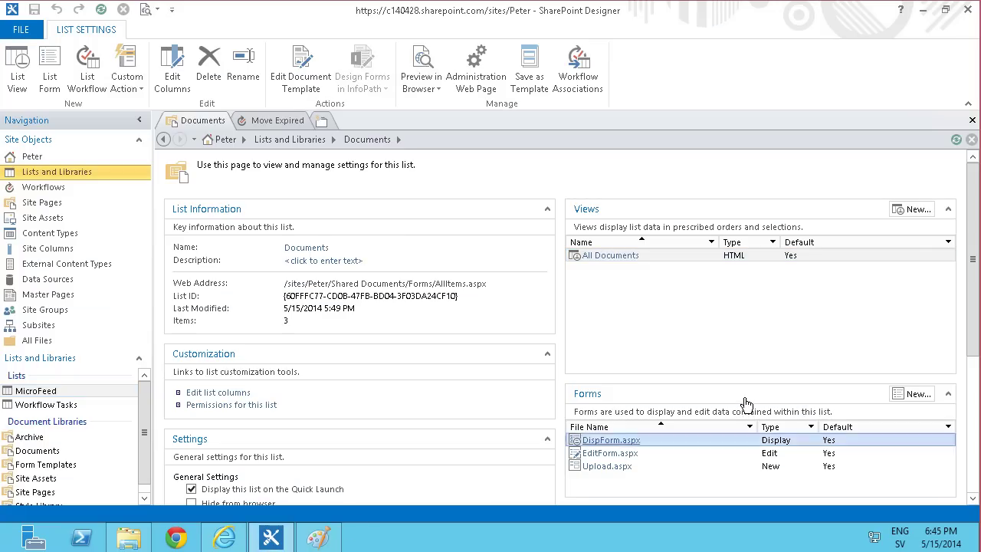
left_click_drag(976, 356, 971, 490)
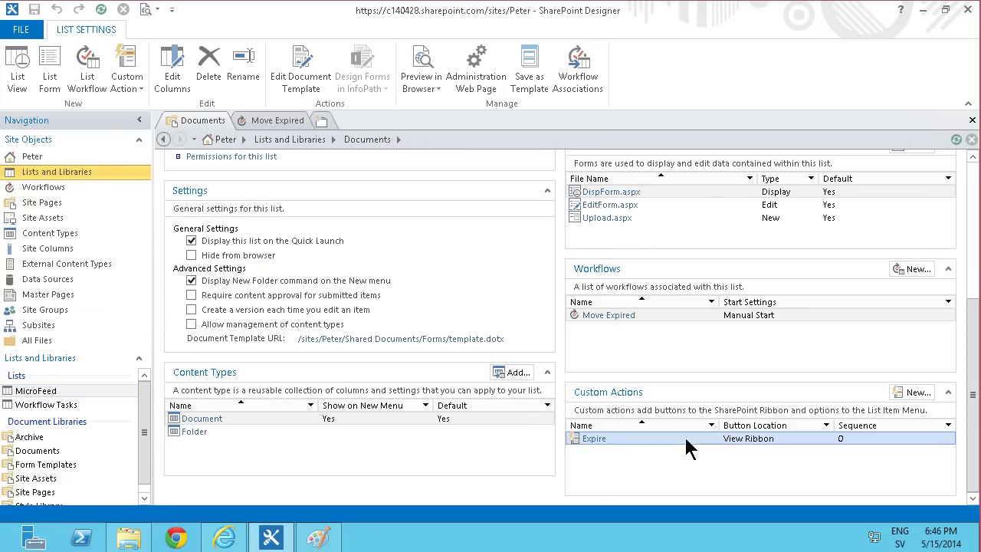
double_click(683, 434)
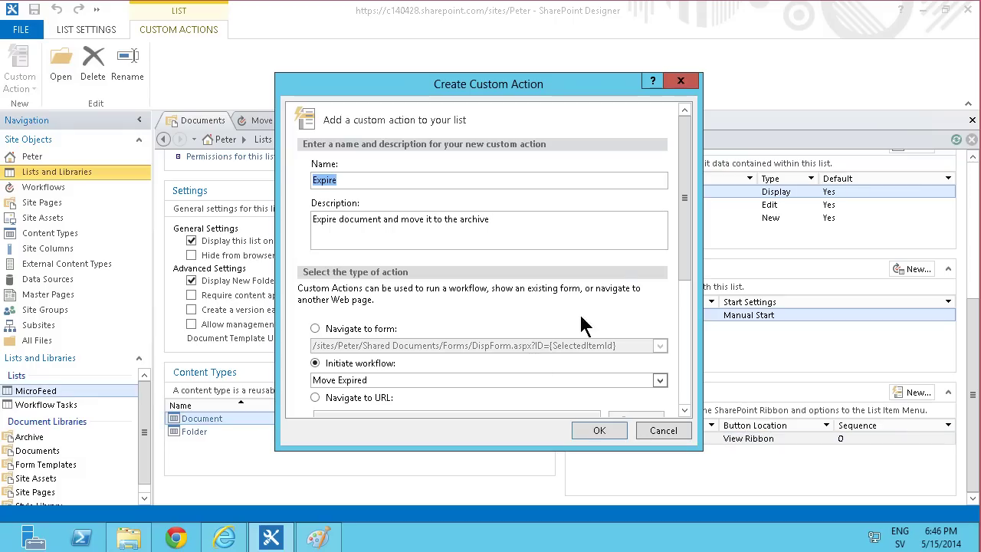
left_click_drag(680, 247, 690, 342)
key("ctrl+v")
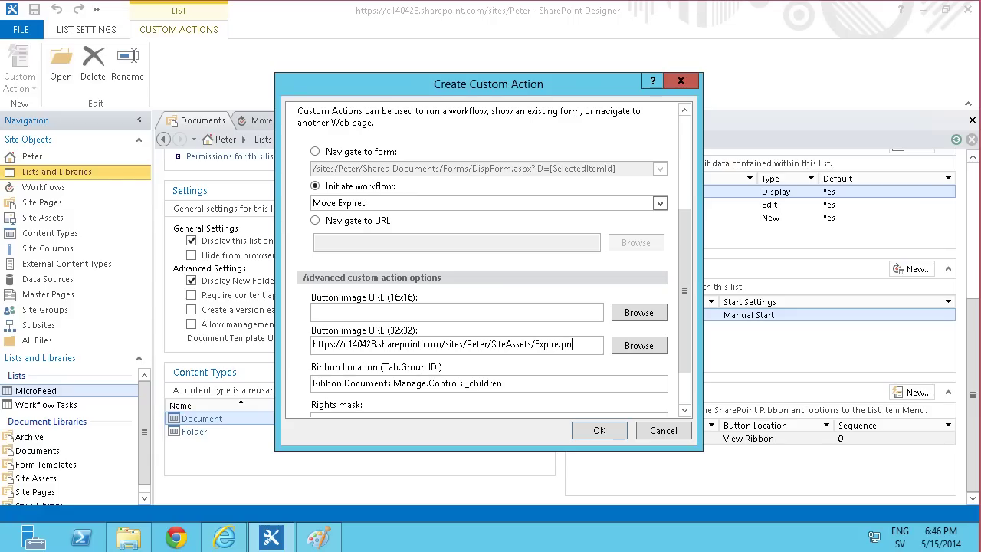
left_click(599, 429)
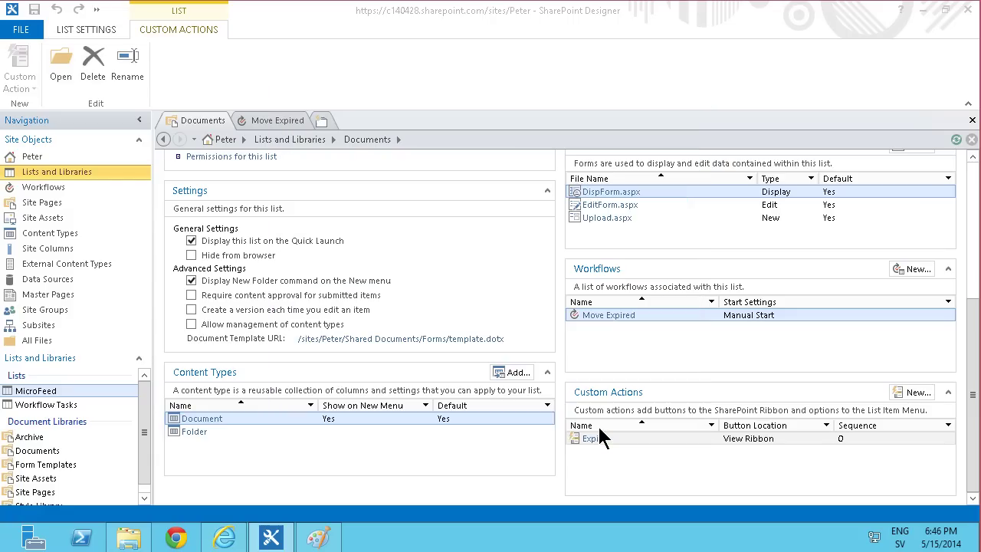
In the browser's Documents library, select Reuters and run the yellow Expire command on the FILES tab.
left_click(224, 537)
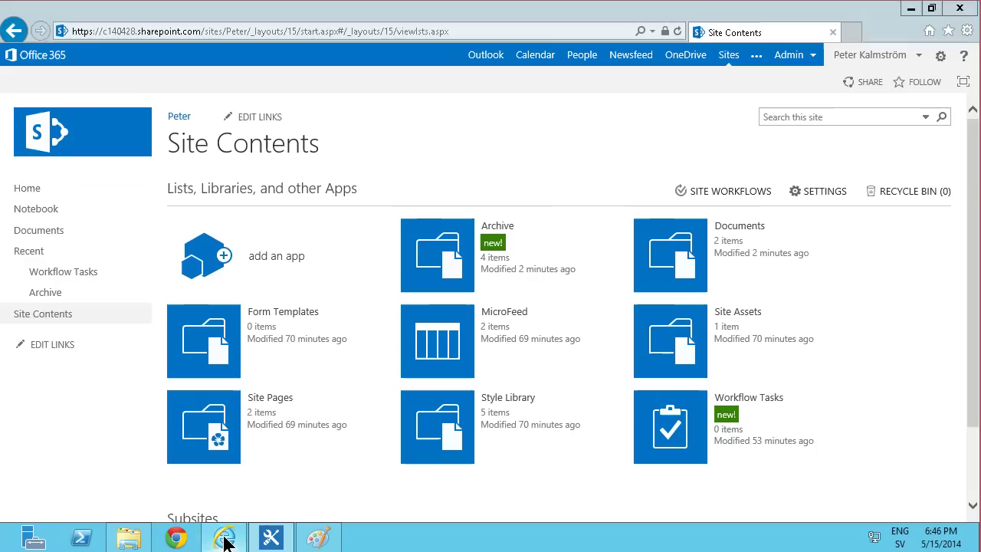
left_click(38, 230)
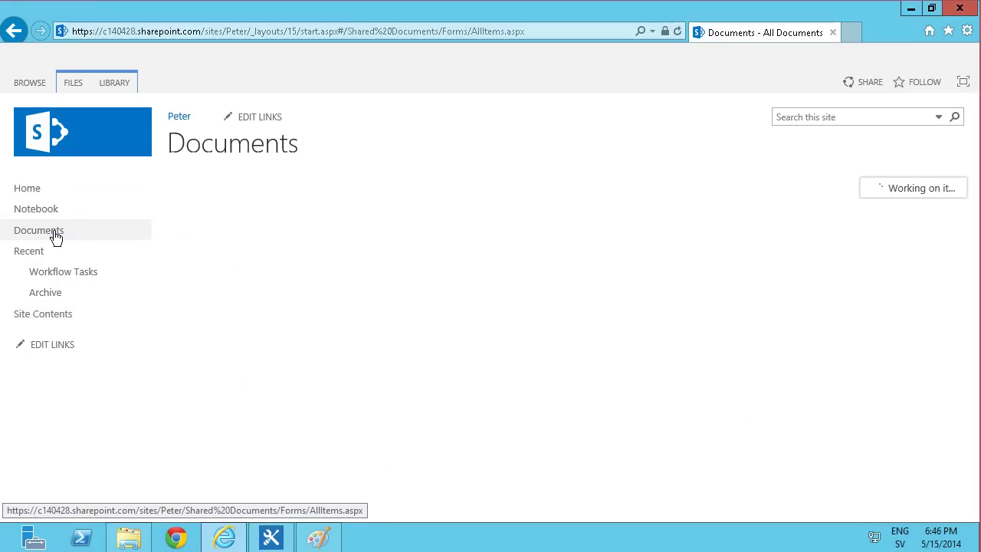
left_click(73, 83)
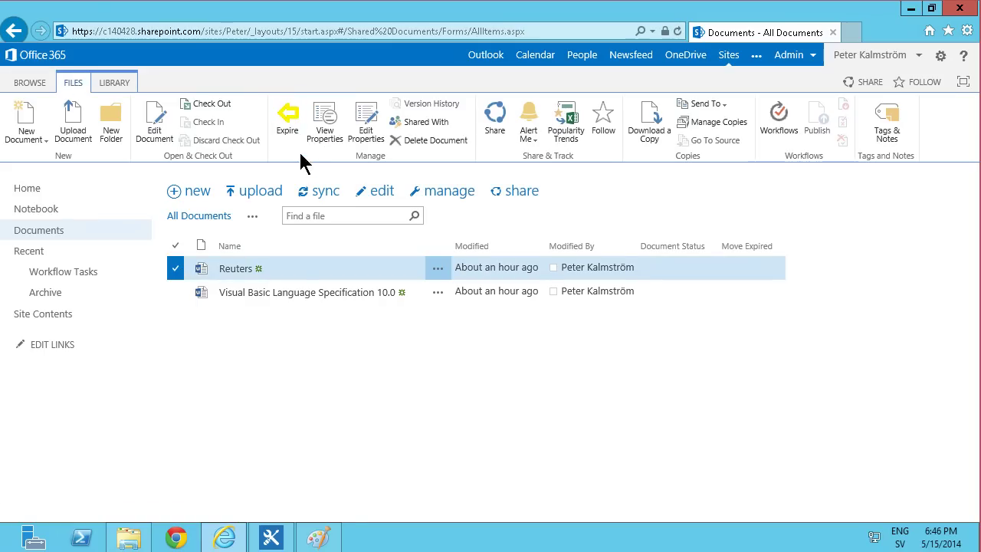
left_click(175, 269)
left_click(179, 273)
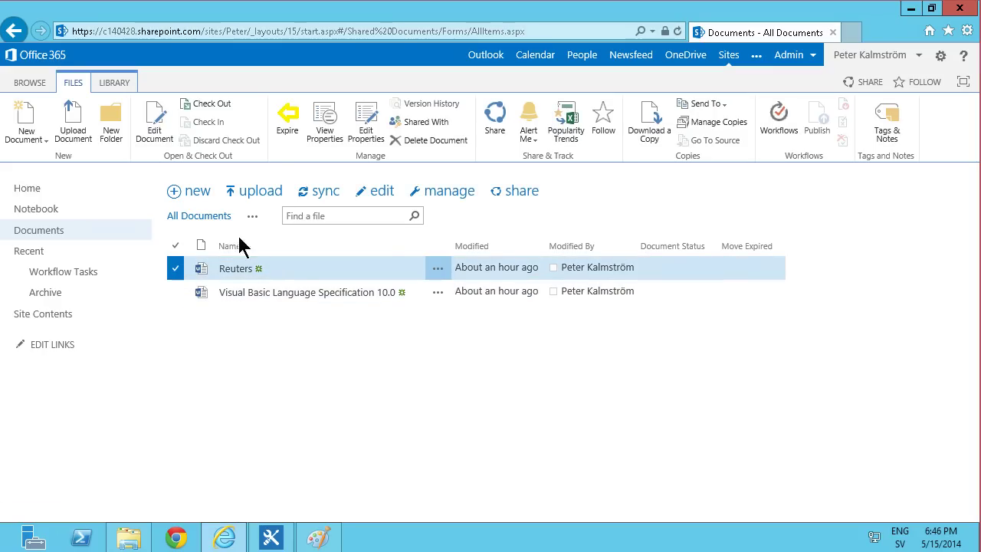
left_click(278, 117)
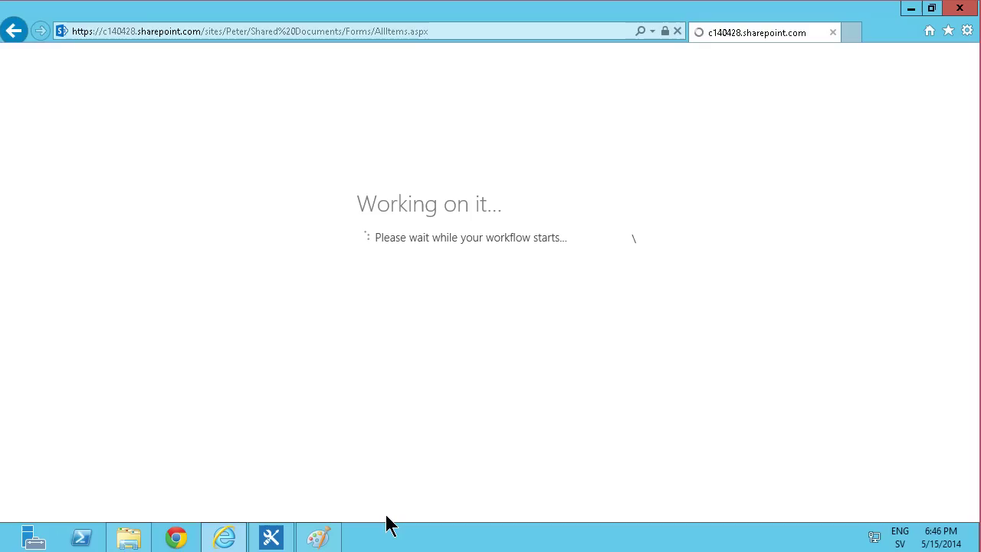